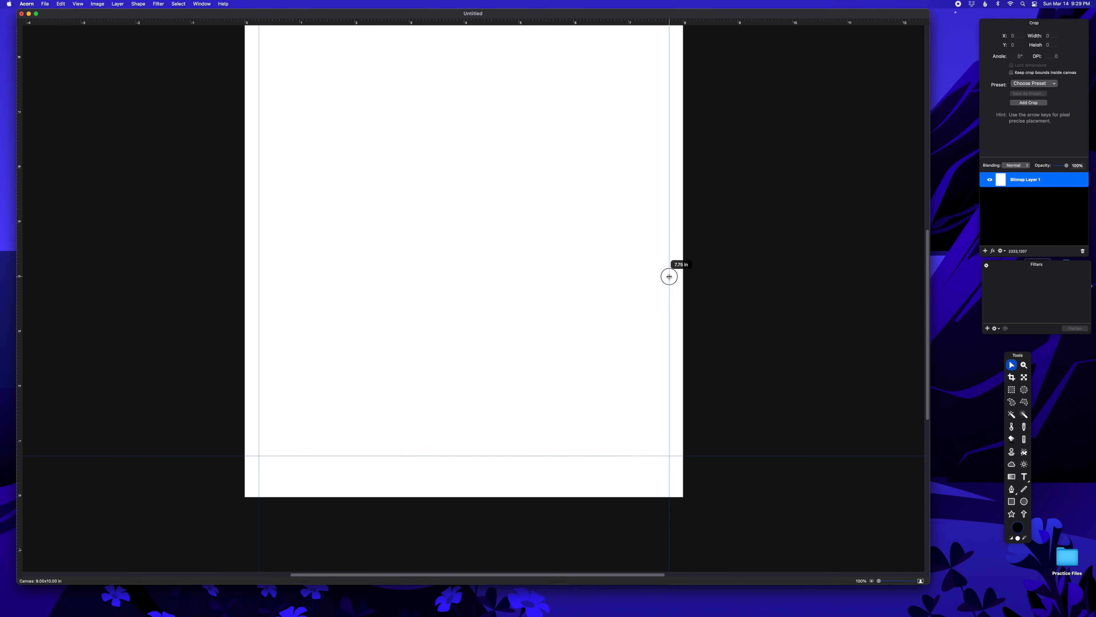
{"action": "scroll", "coordinate": [556, 274], "scroll_direction": "up", "scroll_amount": 1}
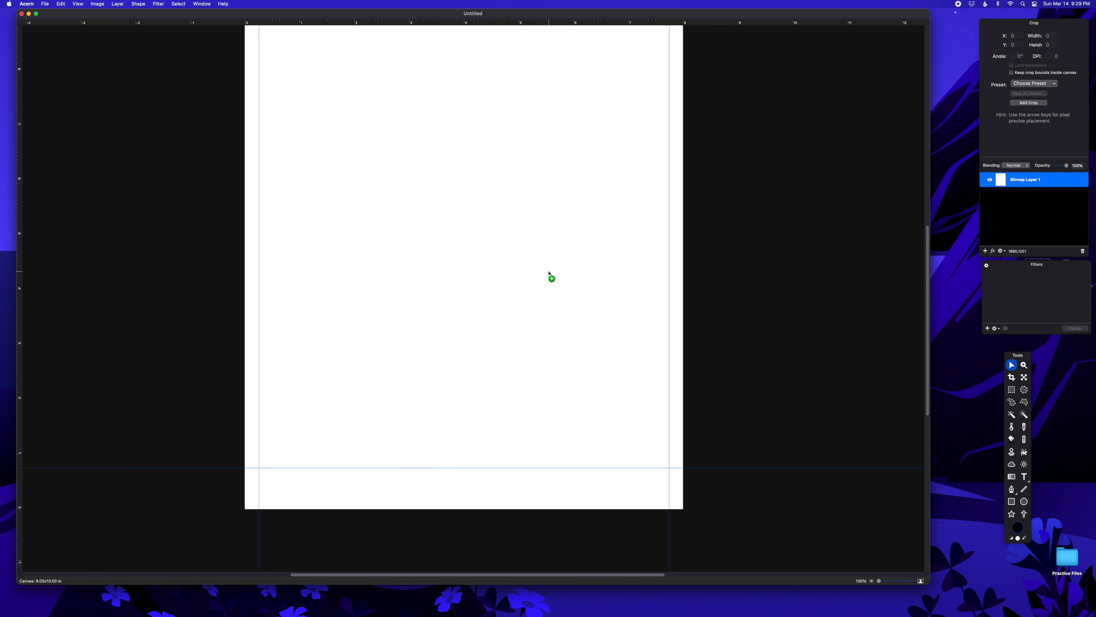
{"action": "key", "text": "super+minus"}
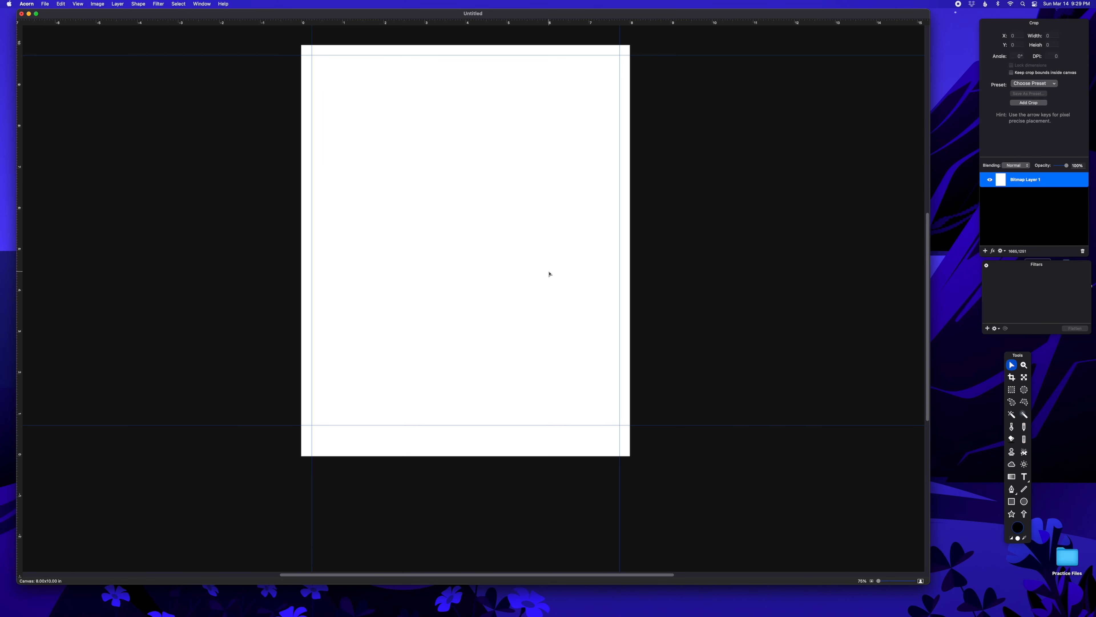
{"action": "scroll", "coordinate": [550, 273], "scroll_direction": "up", "scroll_amount": 2}
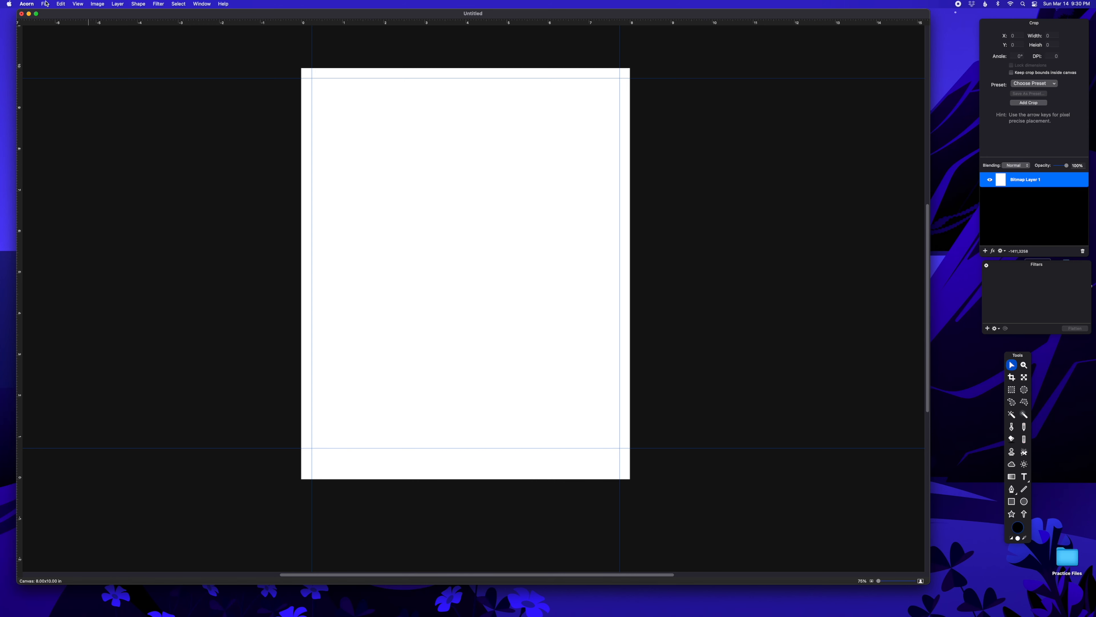
Step: Open the colour self-portrait .tif from the Practice Files folder via File > Open
{"action": "left_click", "coordinate": [45, 4]}
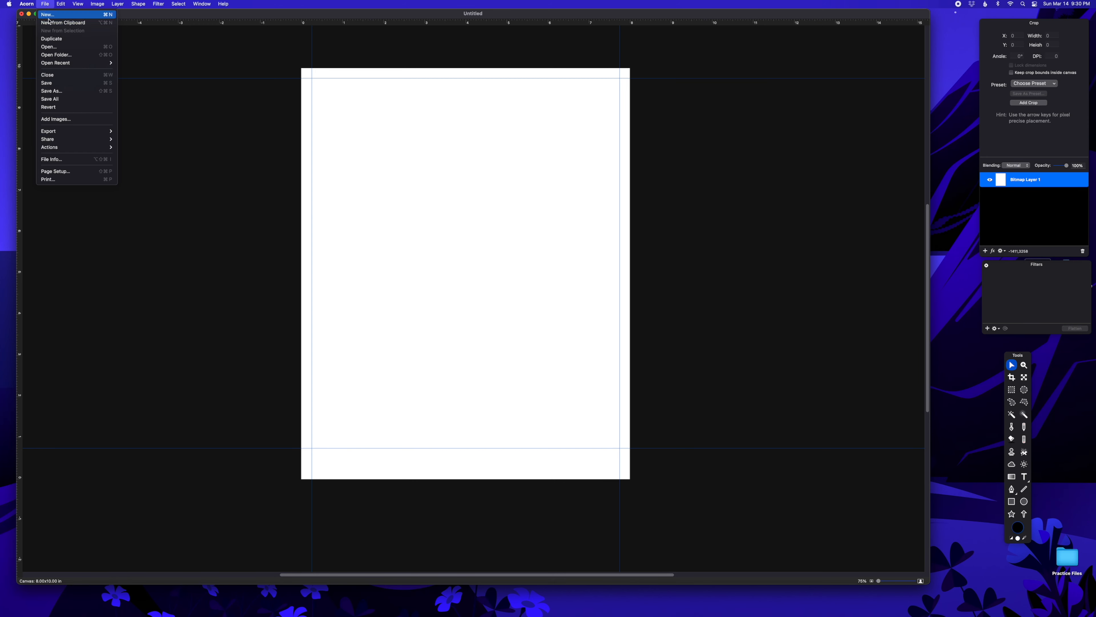
{"action": "left_click", "coordinate": [53, 47]}
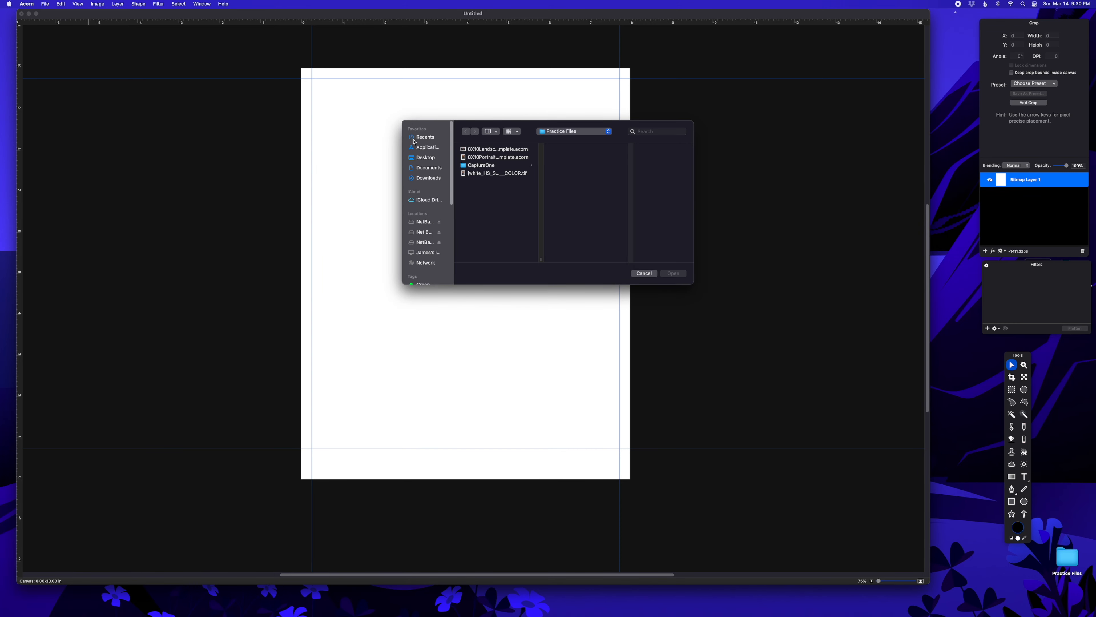
{"action": "double_click", "coordinate": [493, 173]}
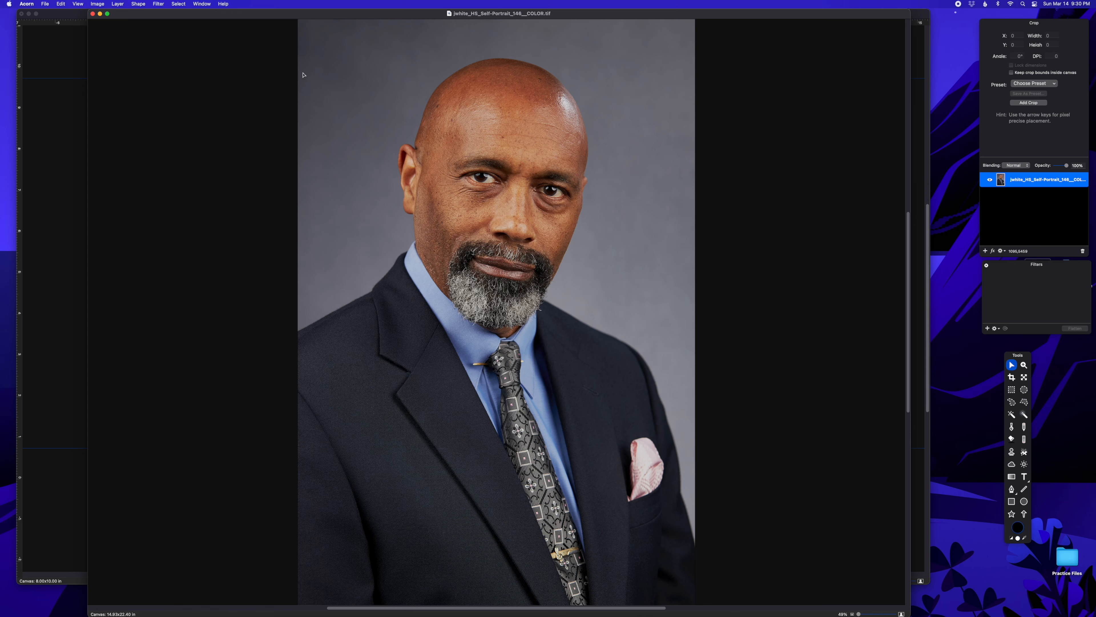
Step: In Image > Resize Image, enter a width of 8 inches
{"action": "left_click", "coordinate": [102, 4]}
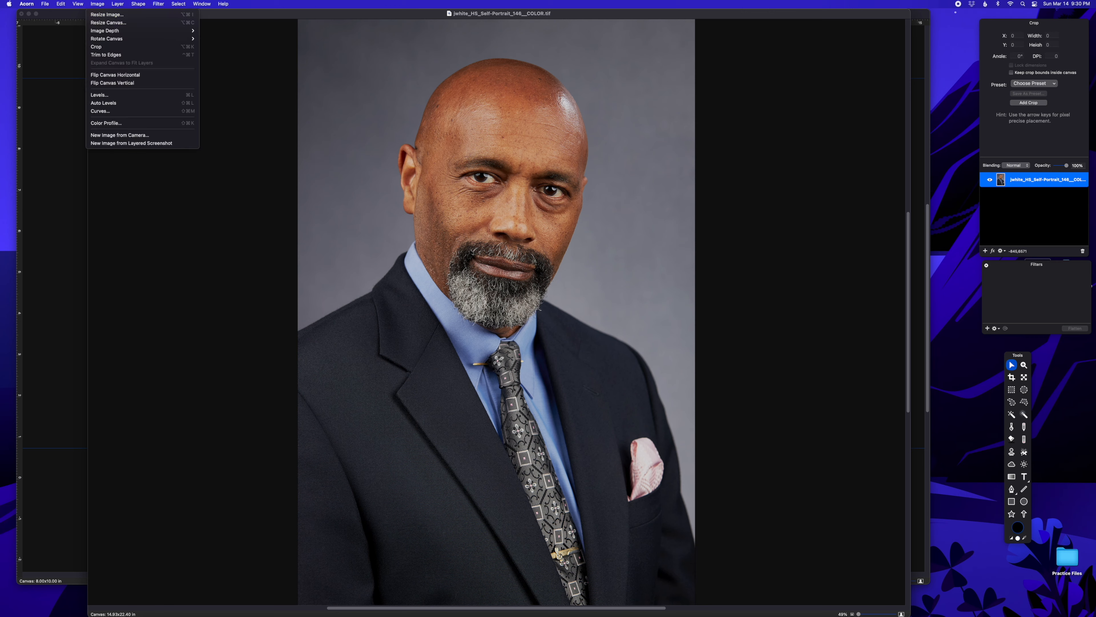
{"action": "left_click", "coordinate": [106, 14]}
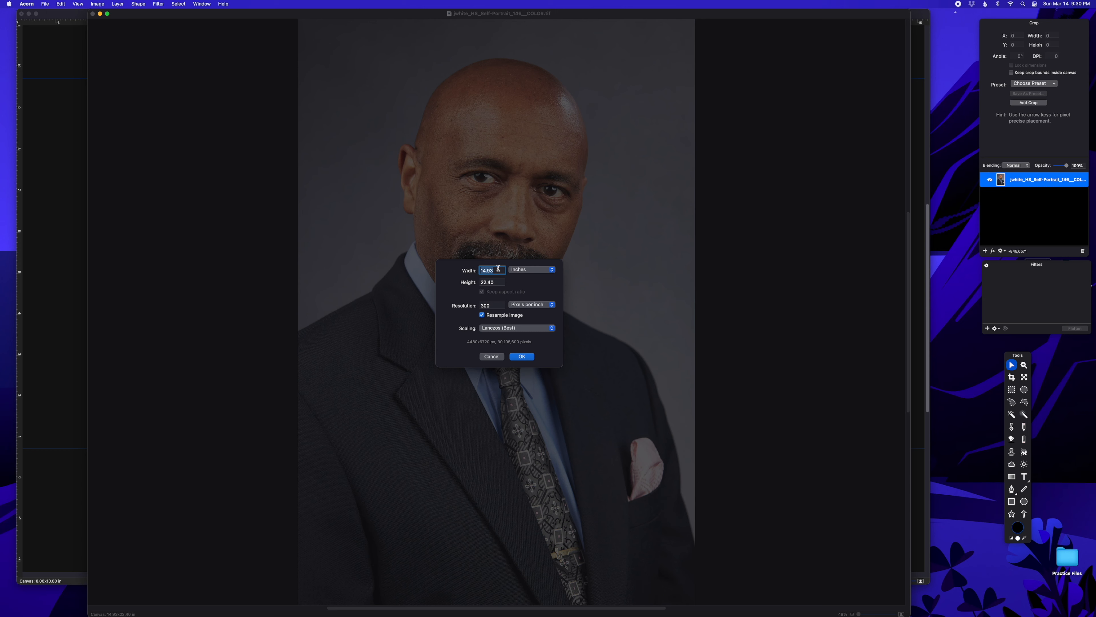
{"action": "type", "text": "8"}
Step: Apply the 8 × 12 inch resize, zoom in, and turn on rulers
{"action": "left_click", "coordinate": [521, 357]}
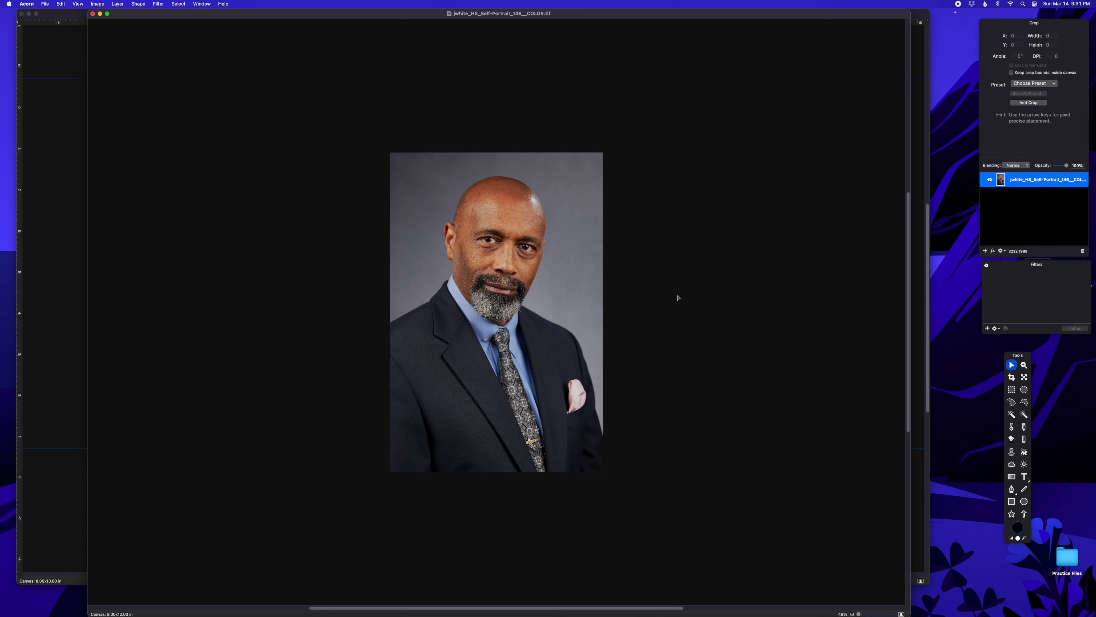
{"action": "key", "text": "super+equal"}
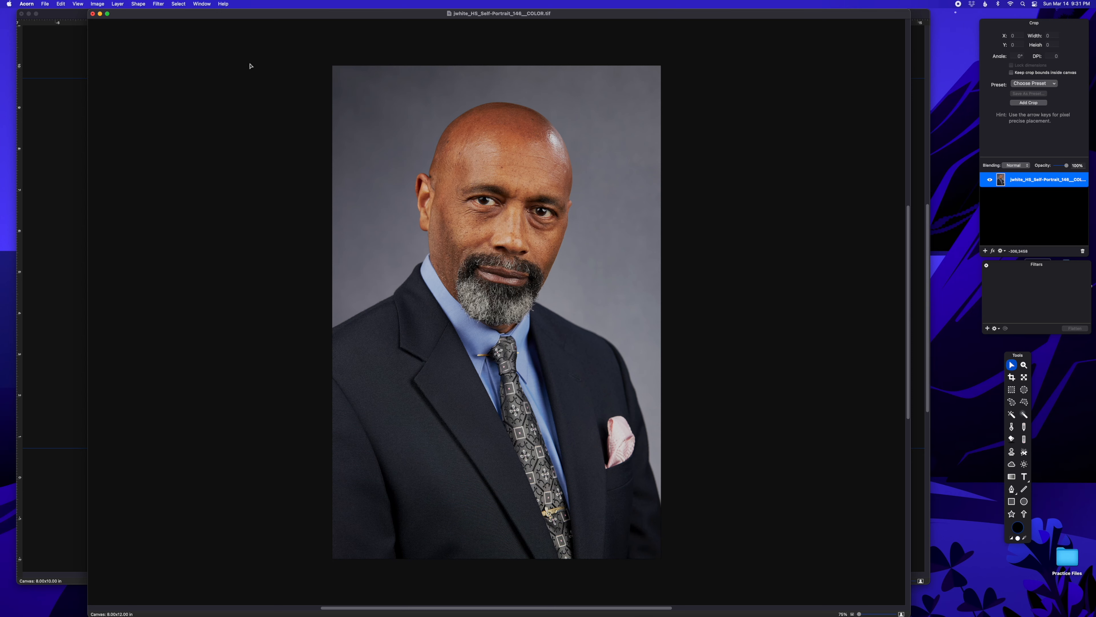
{"action": "left_click", "coordinate": [80, 5]}
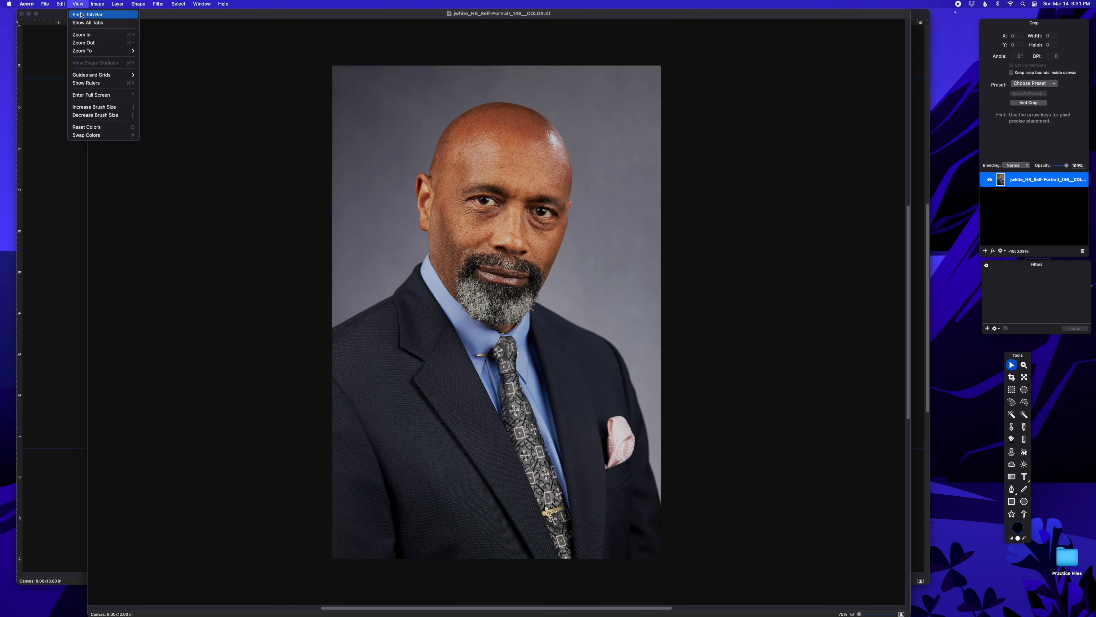
{"action": "left_click", "coordinate": [85, 82]}
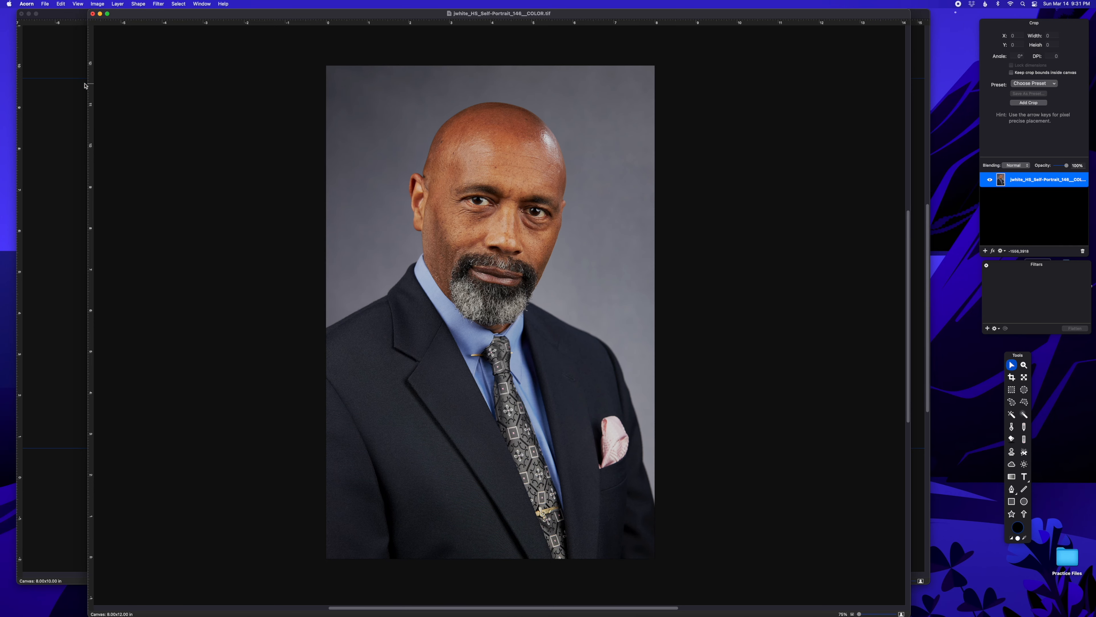
Step: Zoom to actual size and scroll around the resized portrait
{"action": "scroll", "coordinate": [496, 311], "scroll_direction": "right", "scroll_amount": 5}
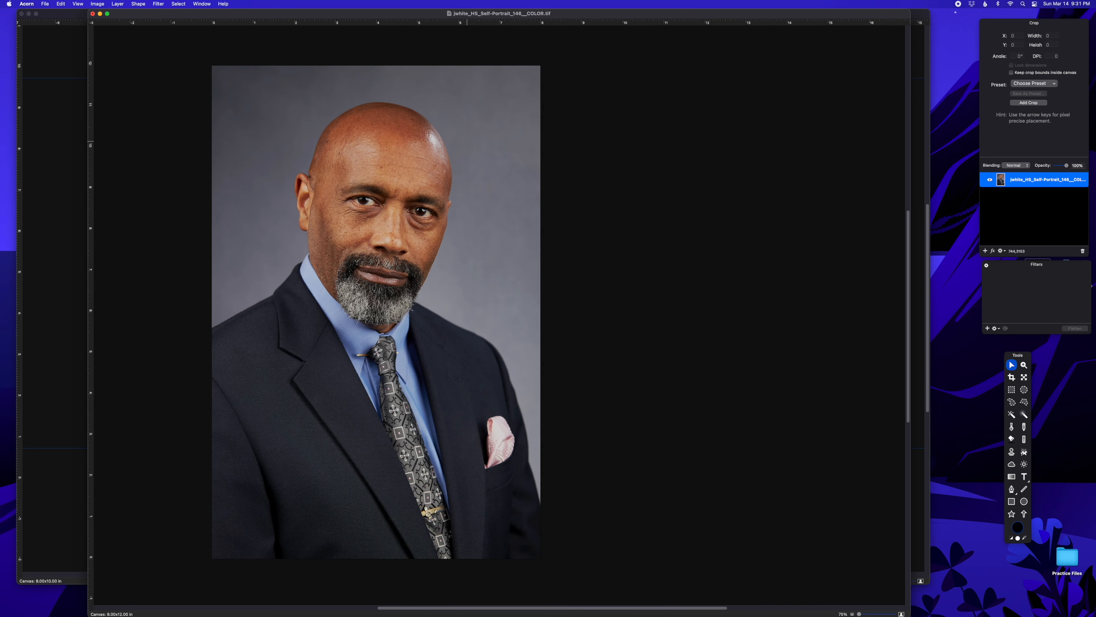
{"action": "scroll", "coordinate": [497, 311], "scroll_direction": "right", "scroll_amount": 4}
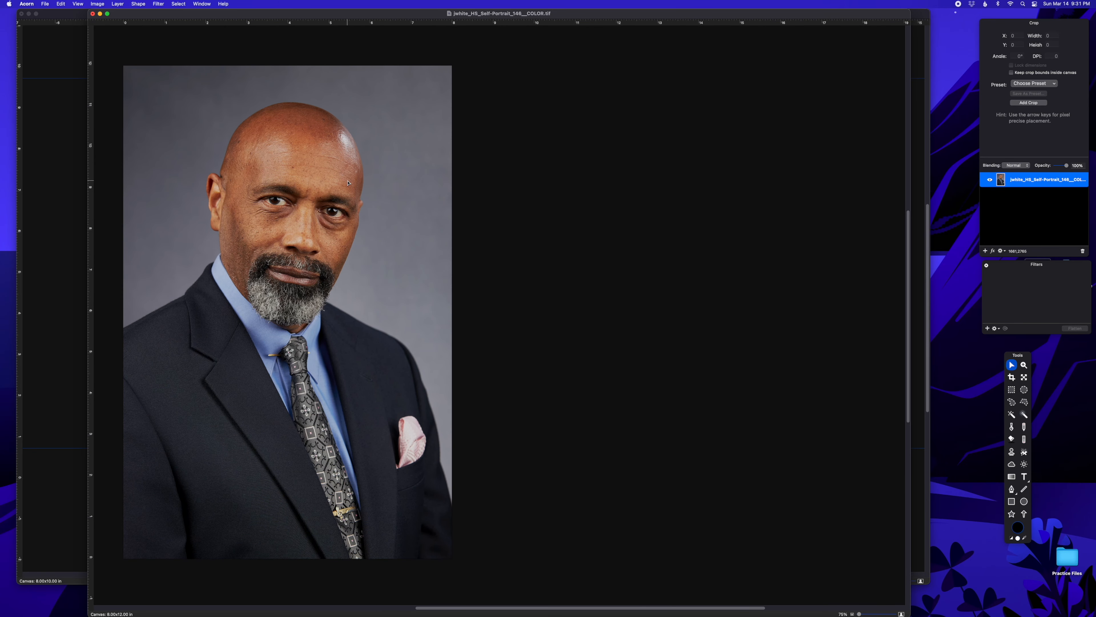
{"action": "key", "text": "super+equal"}
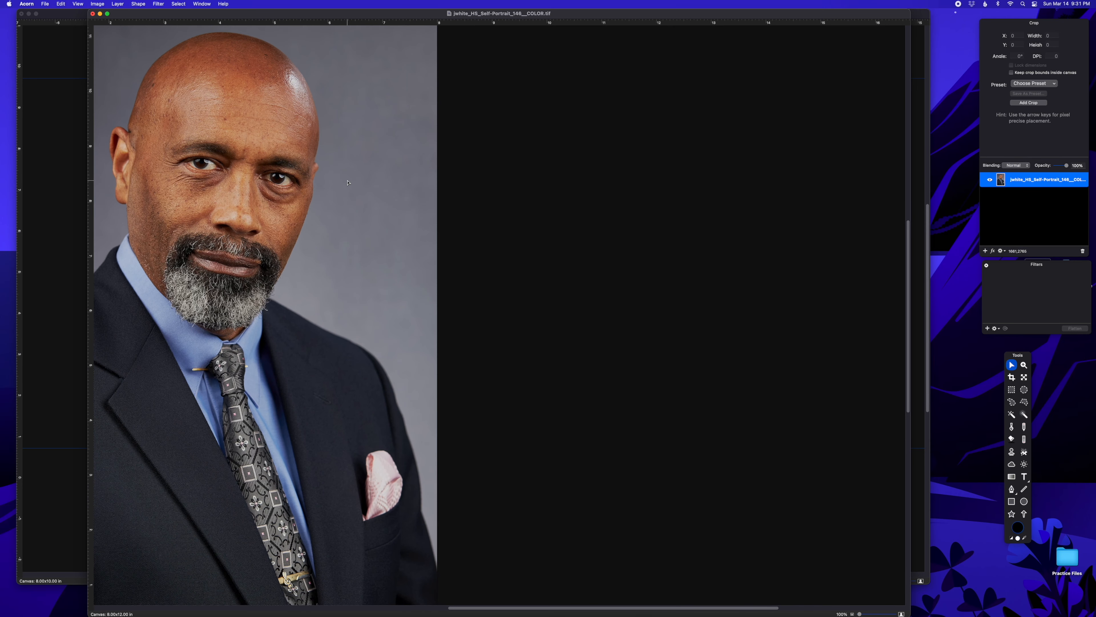
{"action": "scroll", "coordinate": [351, 182], "scroll_direction": "left", "scroll_amount": 6}
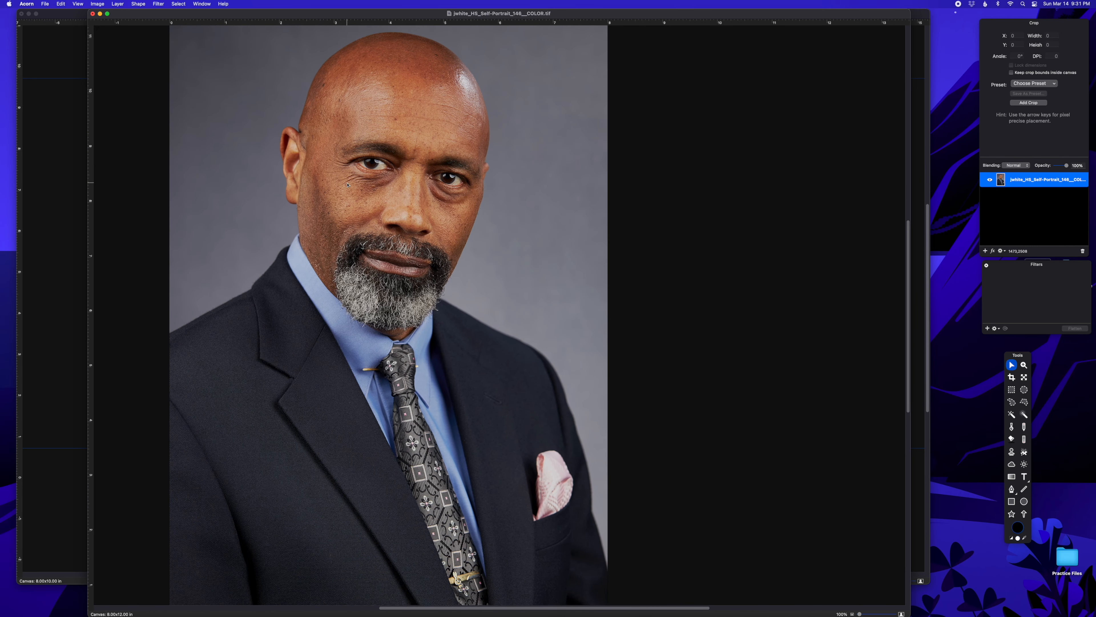
{"action": "scroll", "coordinate": [346, 183], "scroll_direction": "right", "scroll_amount": 4}
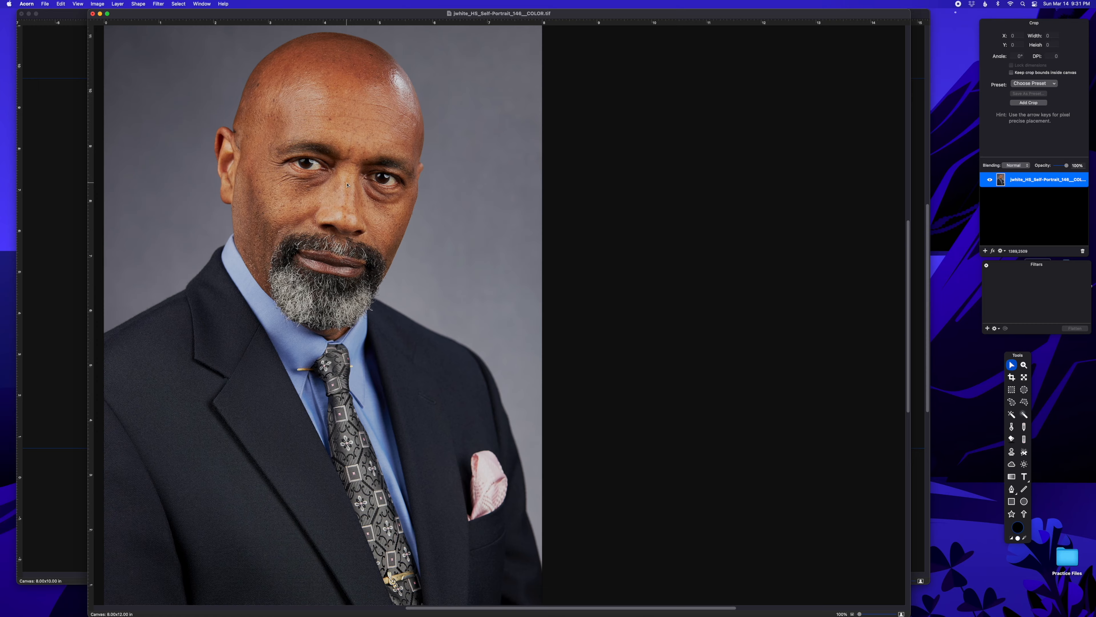
{"action": "scroll", "coordinate": [346, 184], "scroll_direction": "left", "scroll_amount": 3}
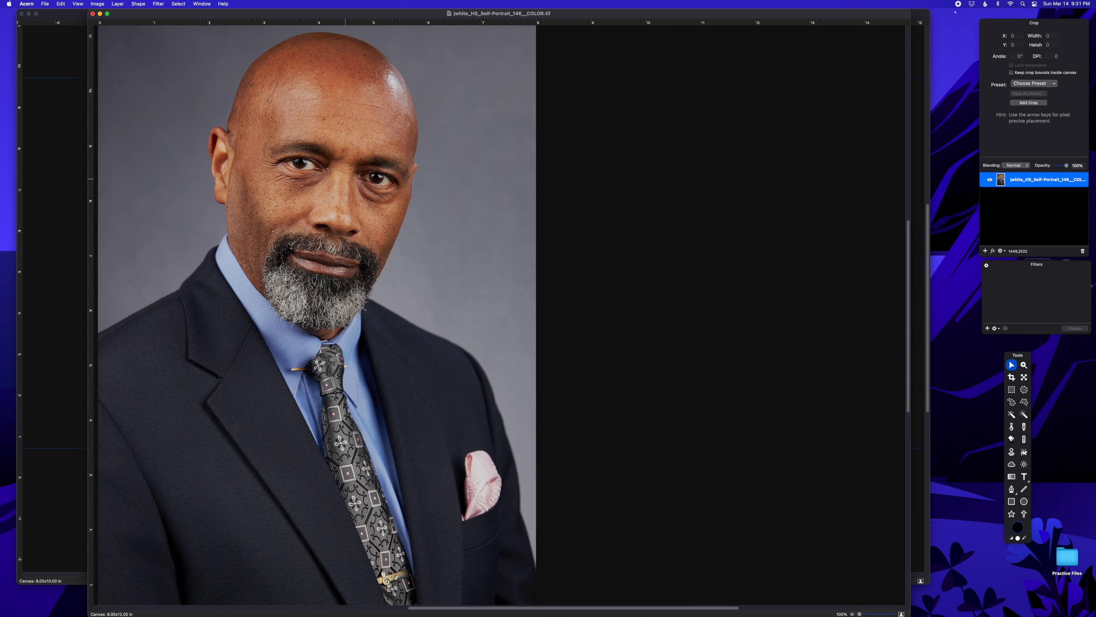
{"action": "scroll", "coordinate": [346, 181], "scroll_direction": "up", "scroll_amount": 3}
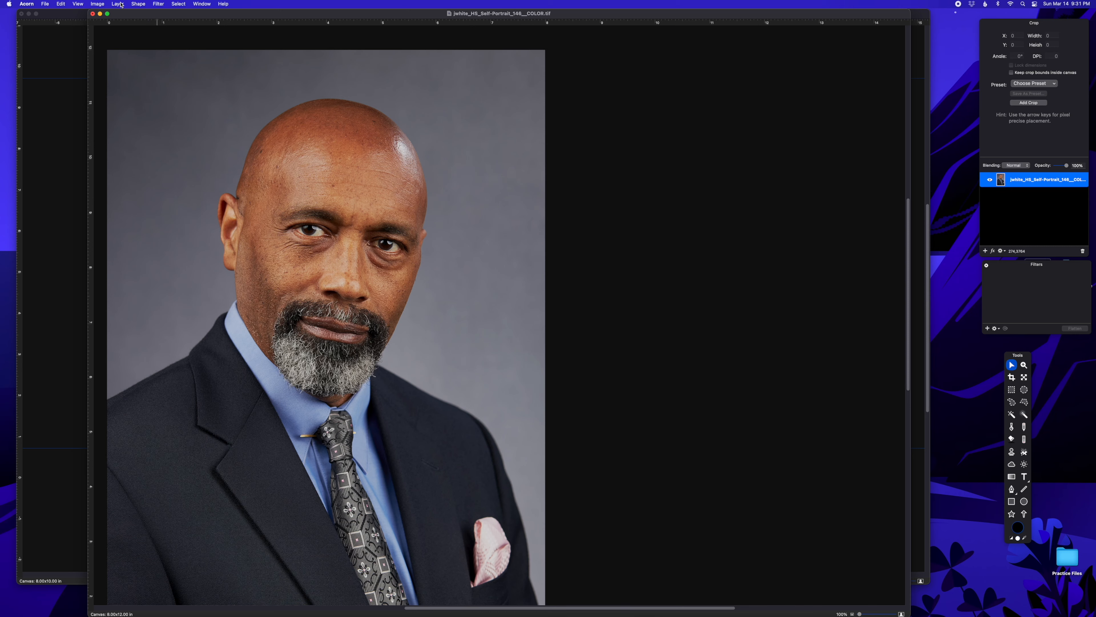
Step: Start Image > Crop and drag all four edges to a roughly 2251 × 2703 px box at x 76, y 225
{"action": "left_click", "coordinate": [98, 4]}
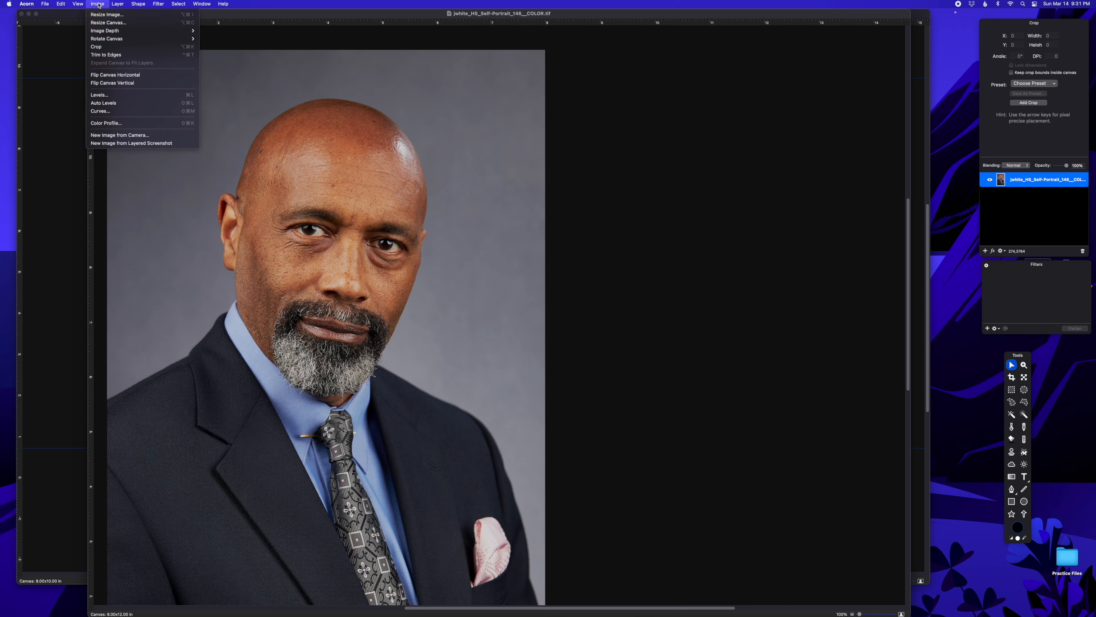
{"action": "left_click", "coordinate": [99, 46]}
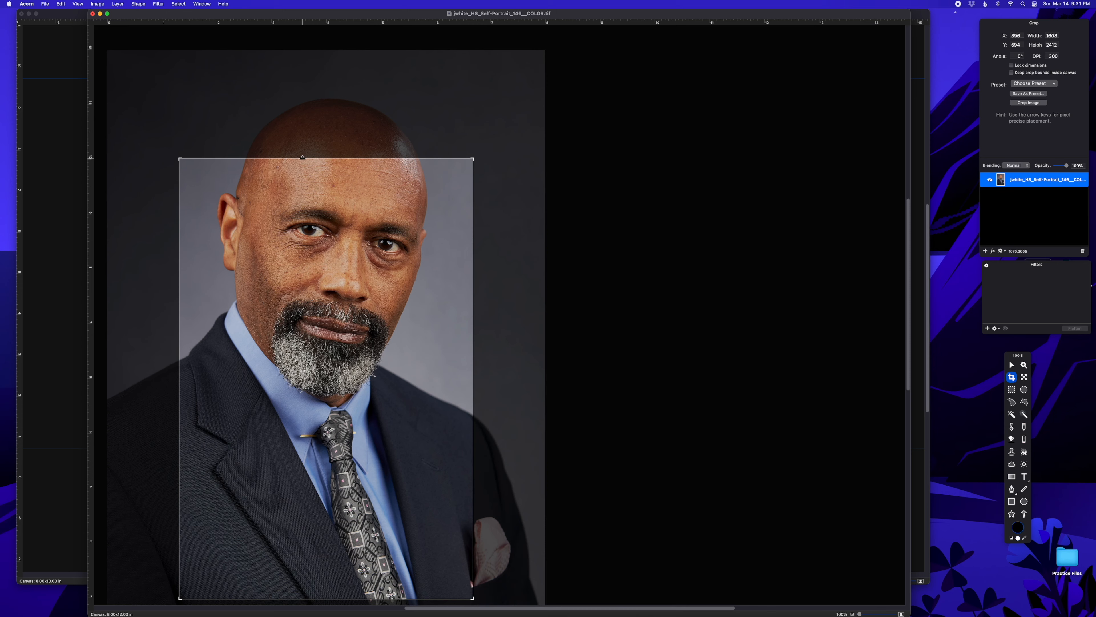
{"action": "left_click_drag", "start_coordinate": [324, 158], "coordinate": [325, 173]}
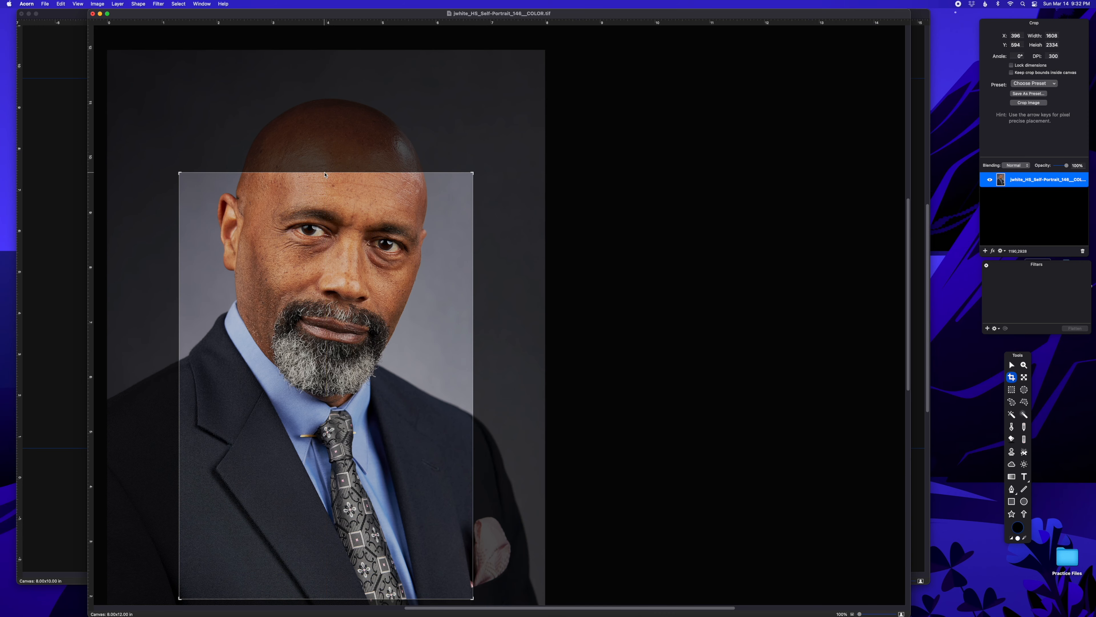
{"action": "scroll", "coordinate": [325, 175], "scroll_direction": "down", "scroll_amount": 10}
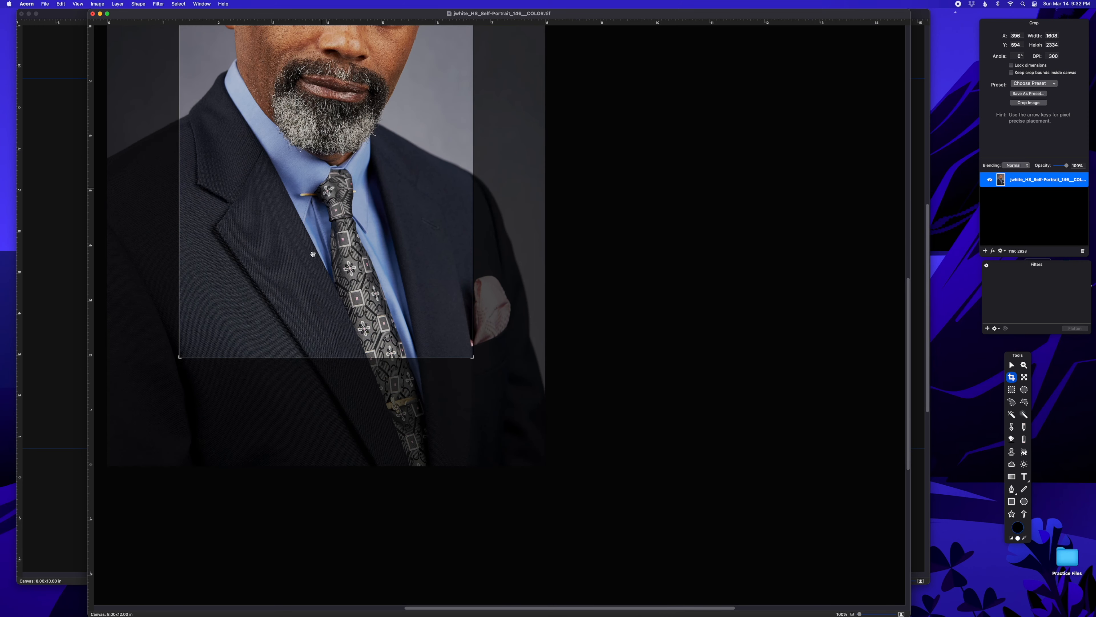
{"action": "left_click_drag", "start_coordinate": [305, 356], "coordinate": [319, 425]}
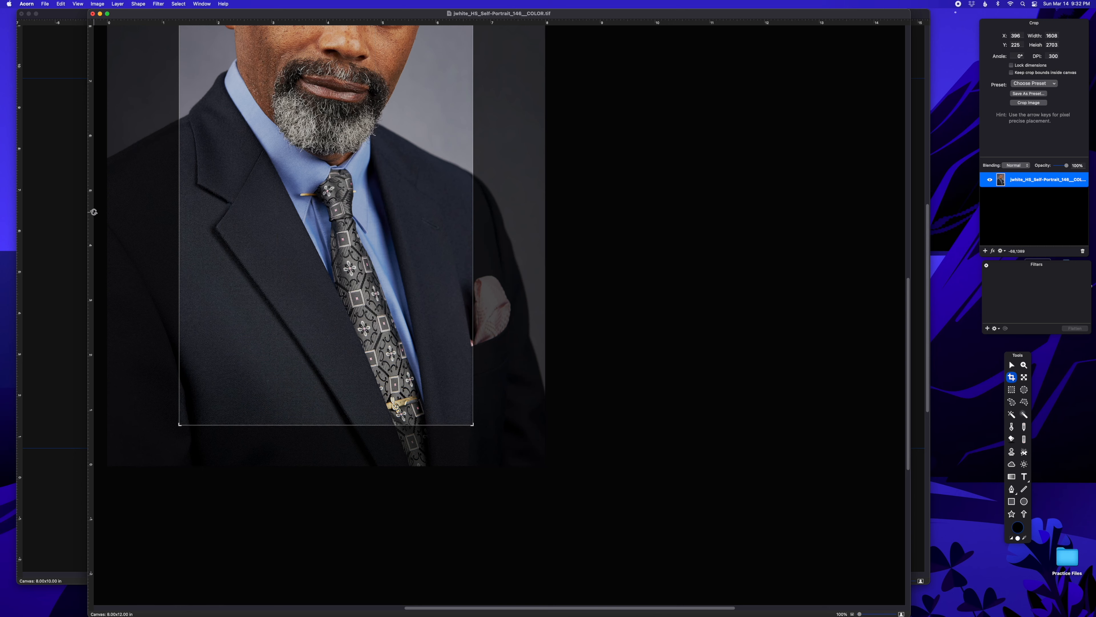
{"action": "left_click_drag", "start_coordinate": [179, 212], "coordinate": [120, 238]}
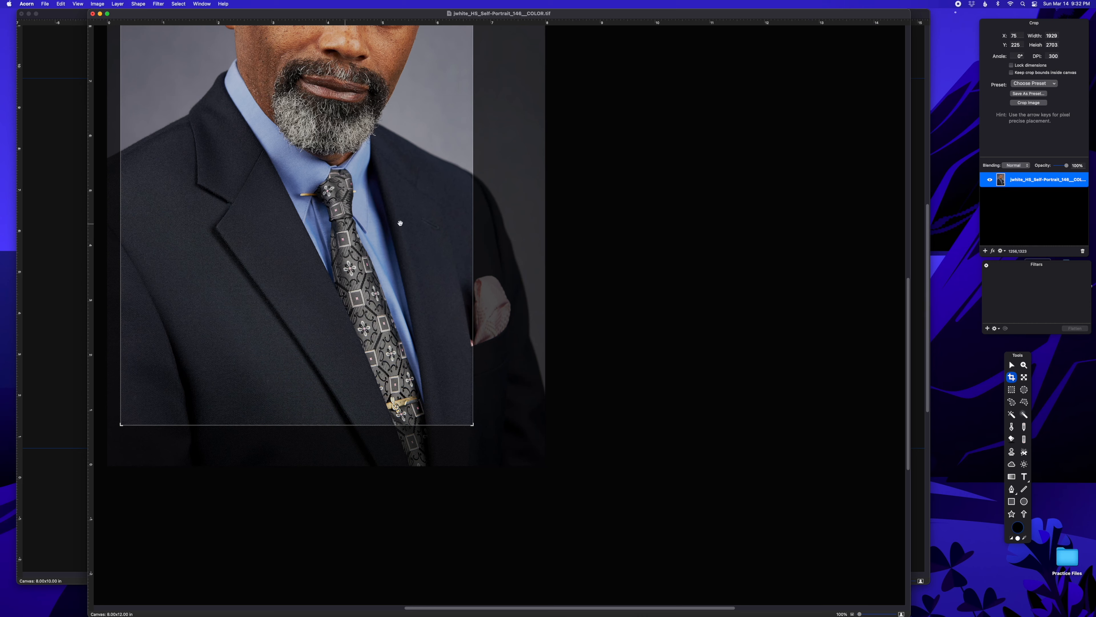
{"action": "left_click_drag", "start_coordinate": [472, 219], "coordinate": [533, 222]}
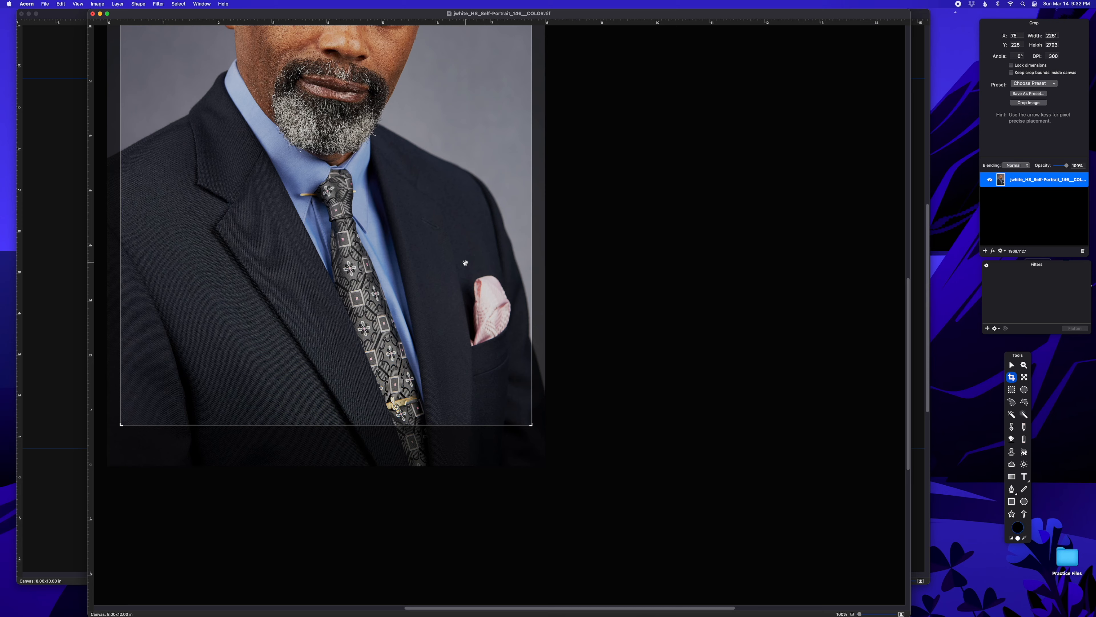
Step: Move the crop area up to include the head and centre it horizontally
{"action": "scroll", "coordinate": [465, 262], "scroll_direction": "up", "scroll_amount": 6}
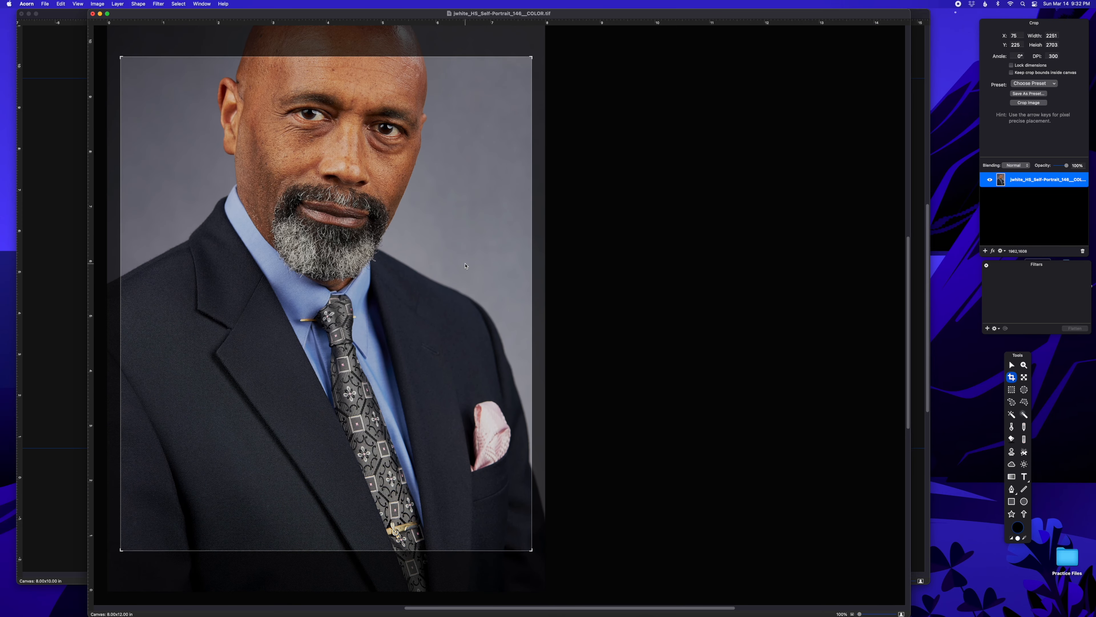
{"action": "scroll", "coordinate": [465, 265], "scroll_direction": "down", "scroll_amount": 5}
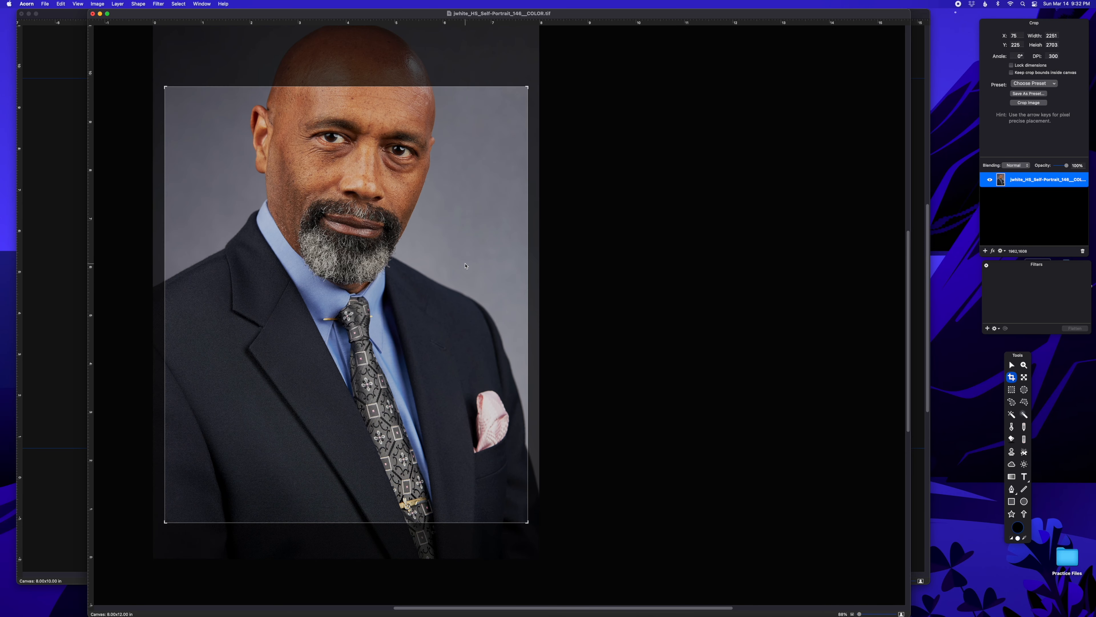
{"action": "scroll", "coordinate": [432, 305], "scroll_direction": "up", "scroll_amount": 4}
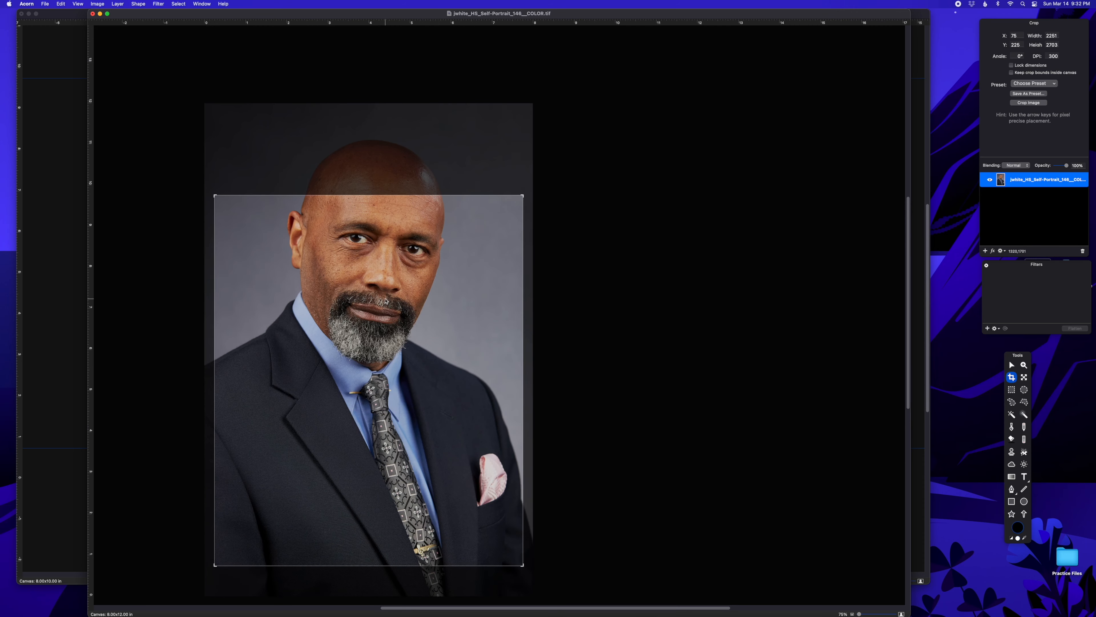
{"action": "left_click_drag", "start_coordinate": [377, 366], "coordinate": [380, 294]}
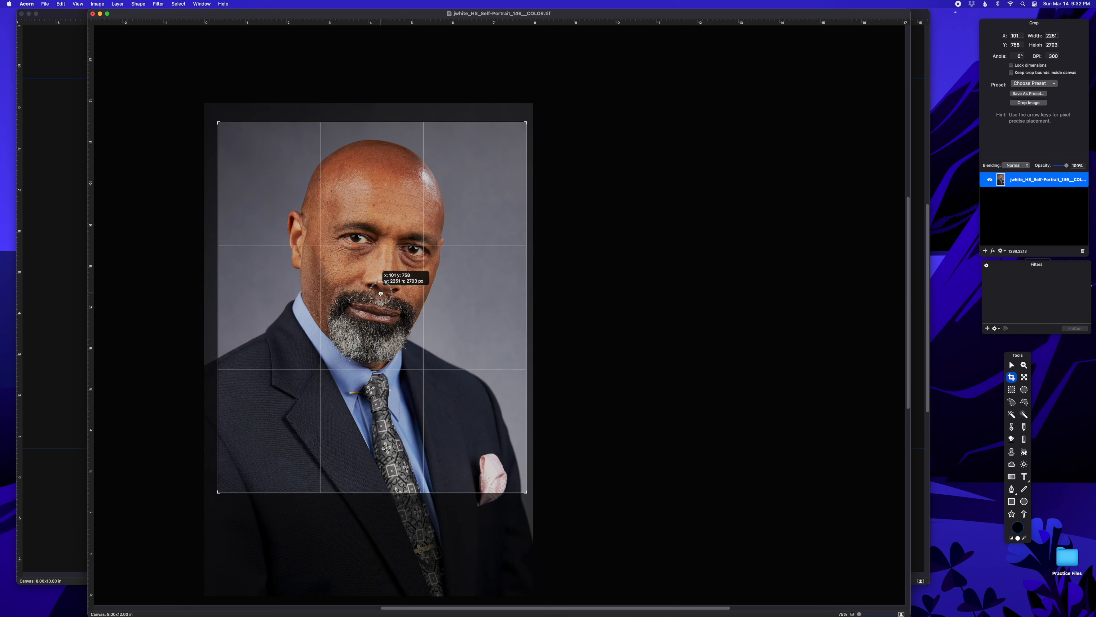
{"action": "left_click_drag", "start_coordinate": [380, 294], "coordinate": [379, 295]}
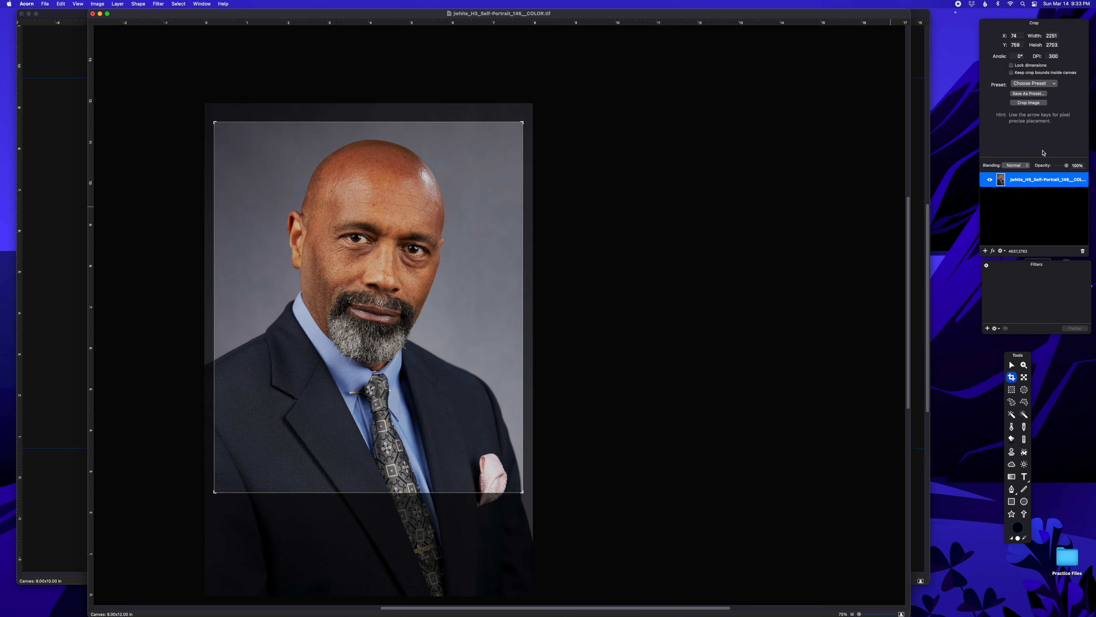
Step: Crop the portrait to 7.50 × 9.01 in, select all, and switch to the blank 8x10 document
{"action": "left_click", "coordinate": [1029, 102]}
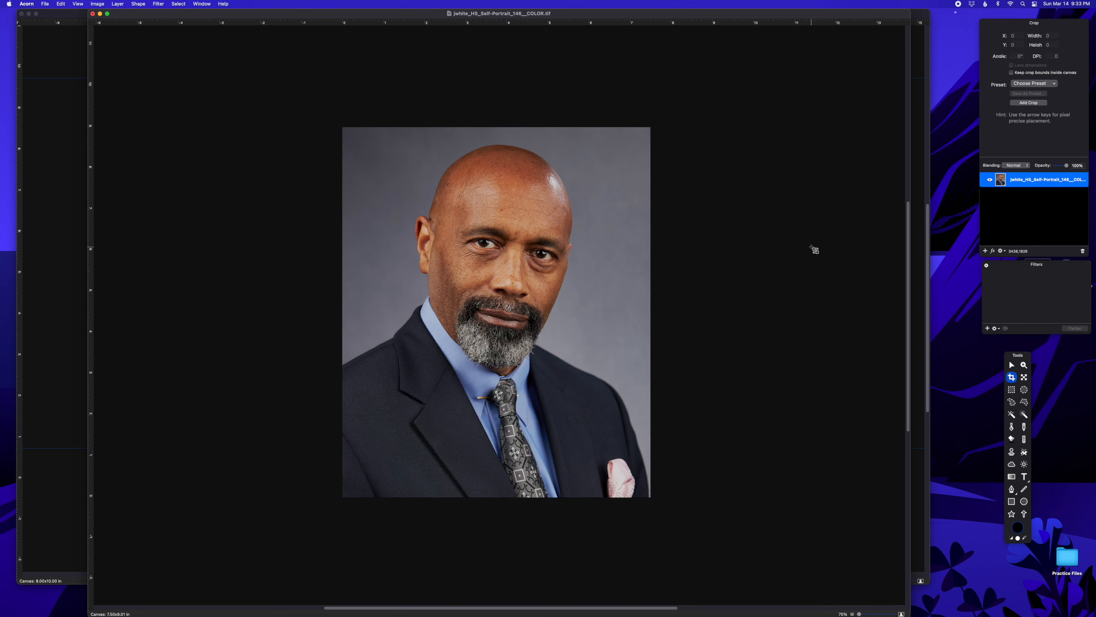
{"action": "key", "text": "super+a"}
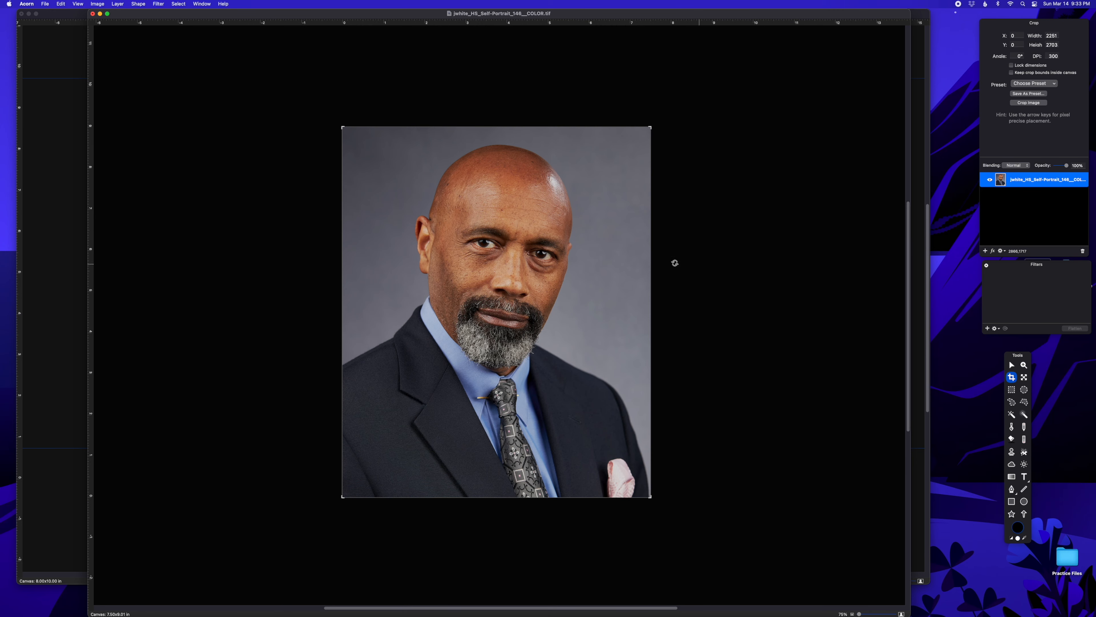
{"action": "left_click", "coordinate": [60, 258]}
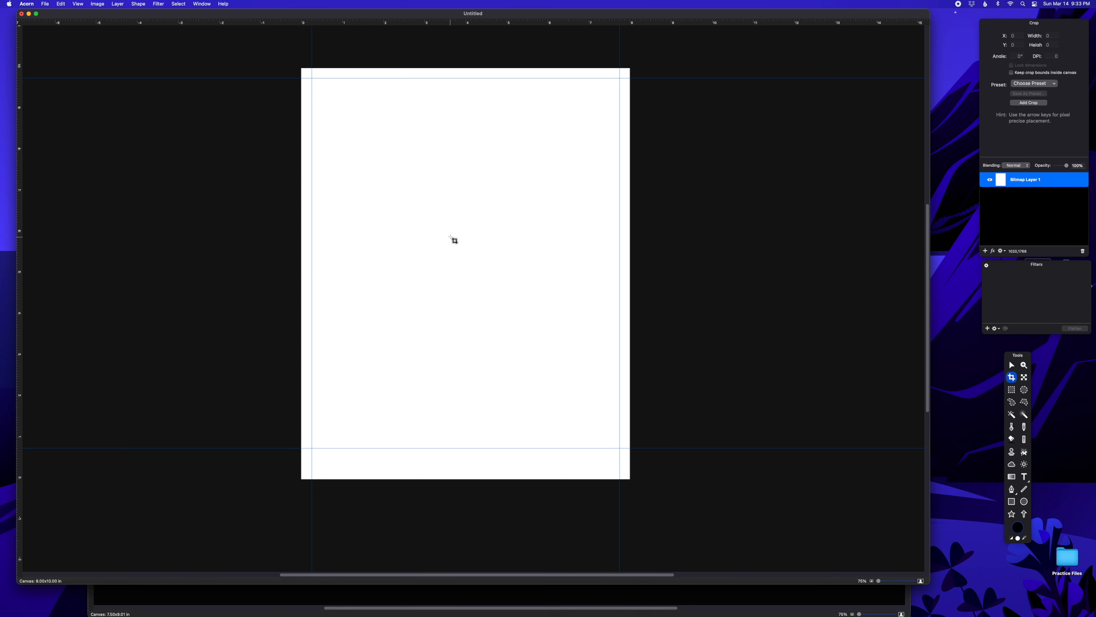
Step: Paste the cropped portrait onto the 8x10 page and drag it for an even white border
{"action": "key", "text": "super+v"}
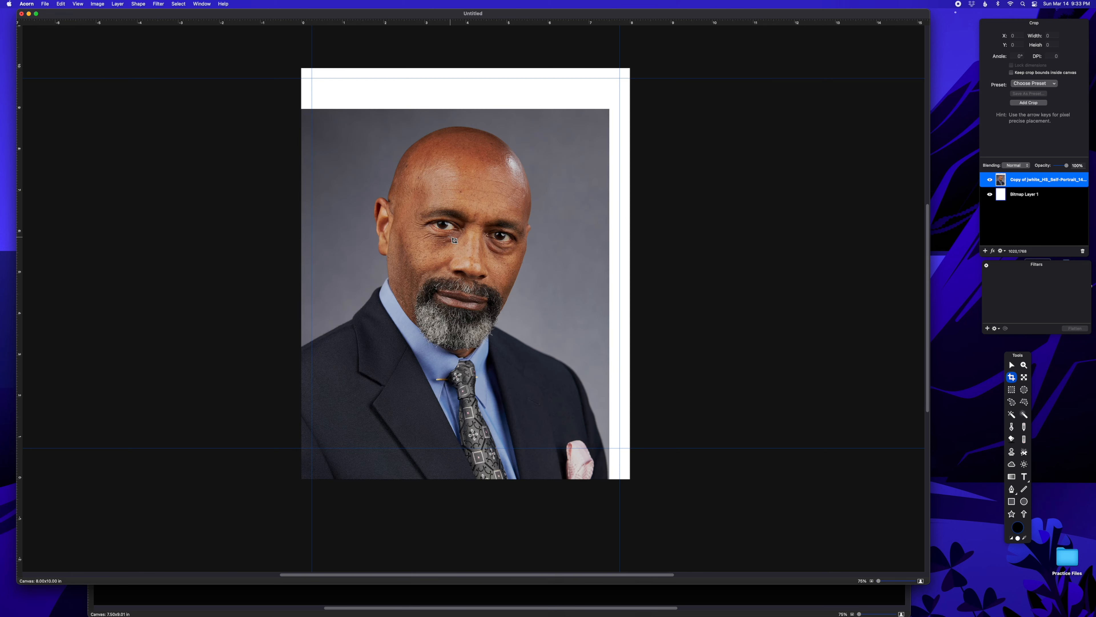
{"action": "left_click", "coordinate": [1012, 365]}
{"action": "left_click_drag", "start_coordinate": [427, 268], "coordinate": [437, 243]}
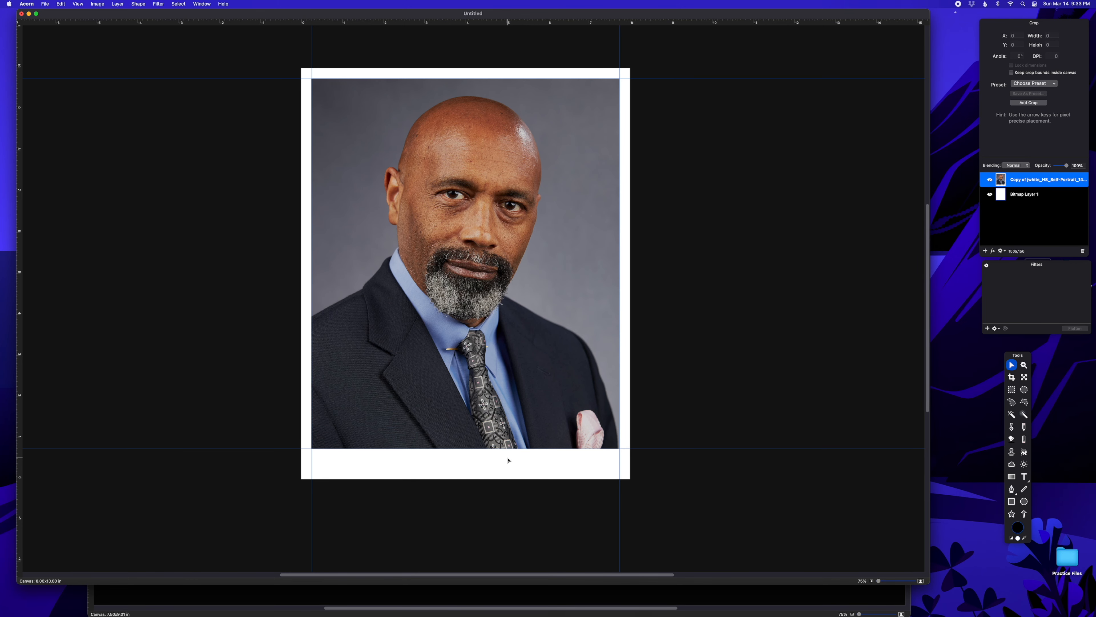
{"action": "key", "text": "super+equal"}
{"action": "key", "text": "super+equal"}
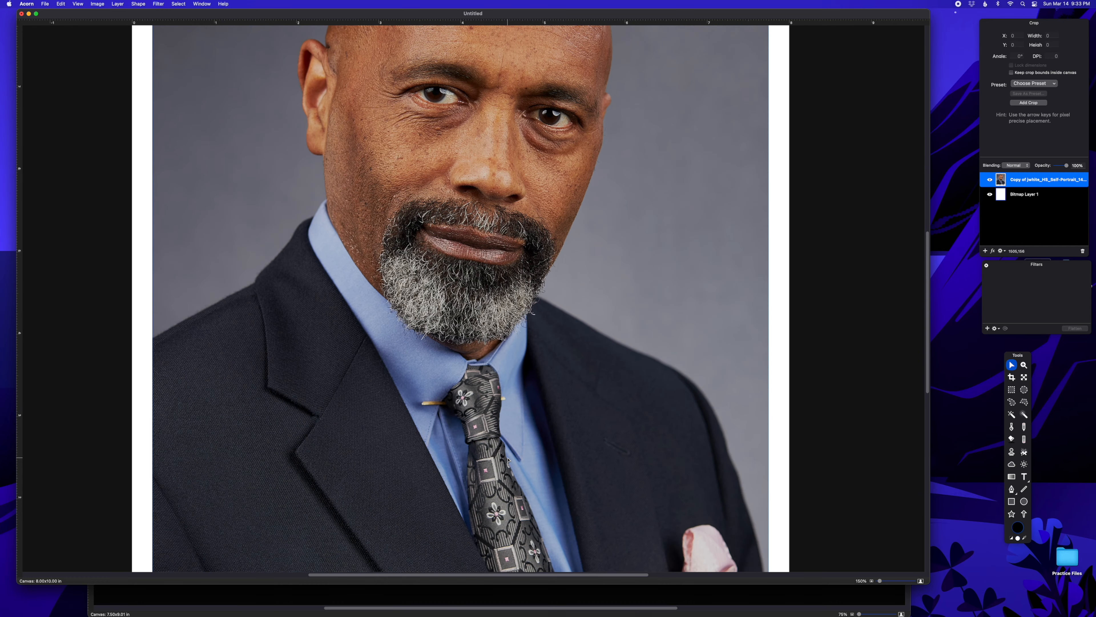
Step: Choose the Text tool and set the Bodoni 72 font size to 150
{"action": "scroll", "coordinate": [507, 460], "scroll_direction": "down", "scroll_amount": 10}
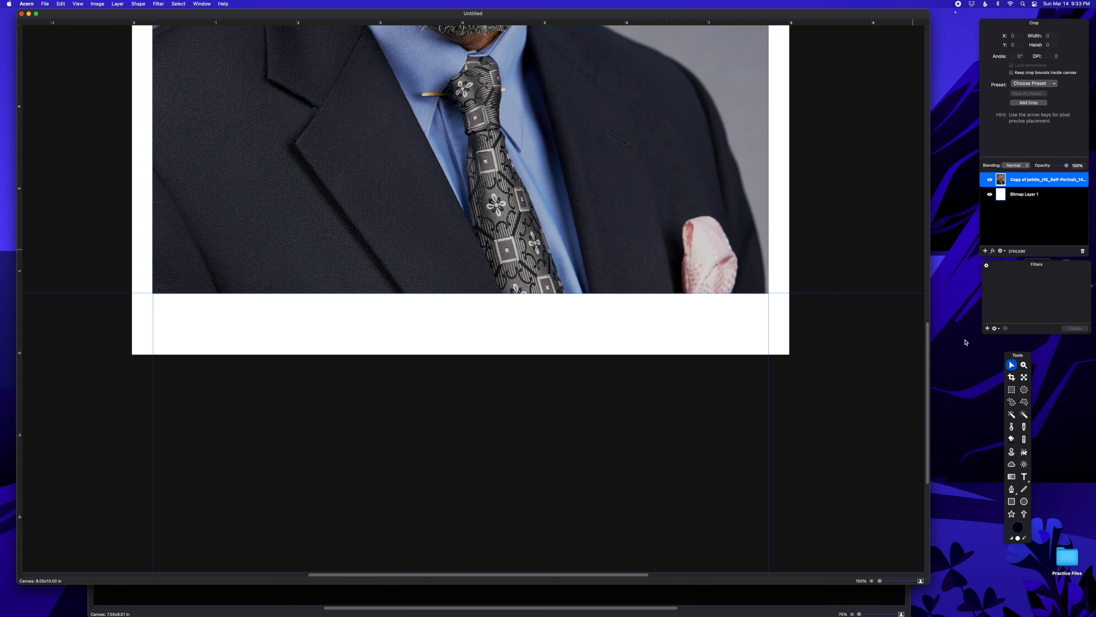
{"action": "left_click", "coordinate": [1025, 479]}
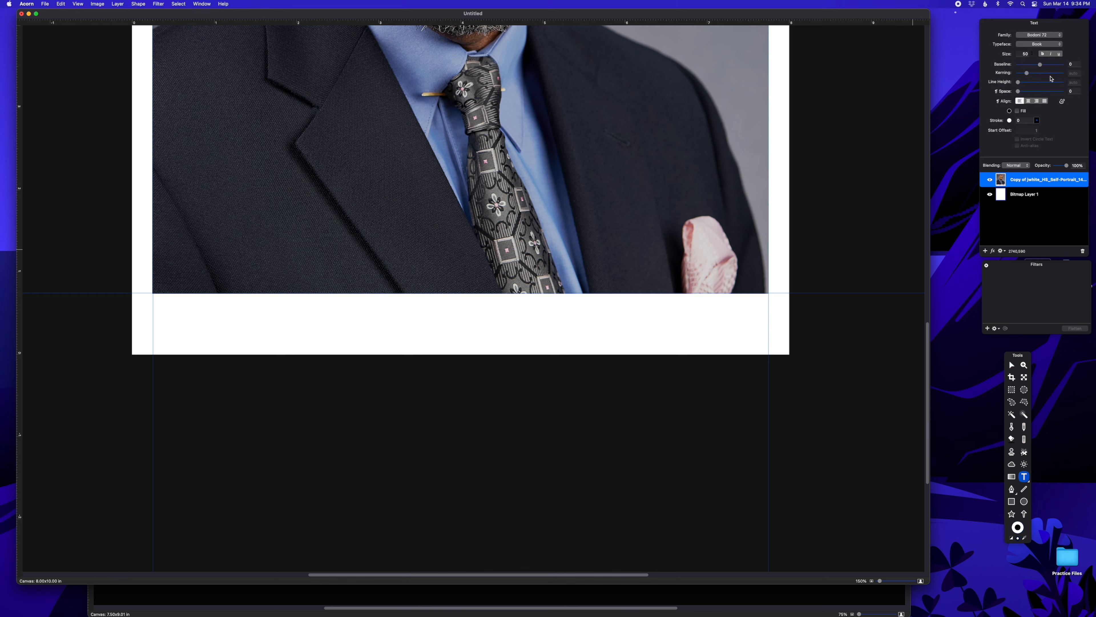
{"action": "double_click", "coordinate": [1027, 55]}
{"action": "type", "text": "1"}
Step: Type the subject's name below the photo and align it with the photo's left edge
{"action": "left_click", "coordinate": [225, 322]}
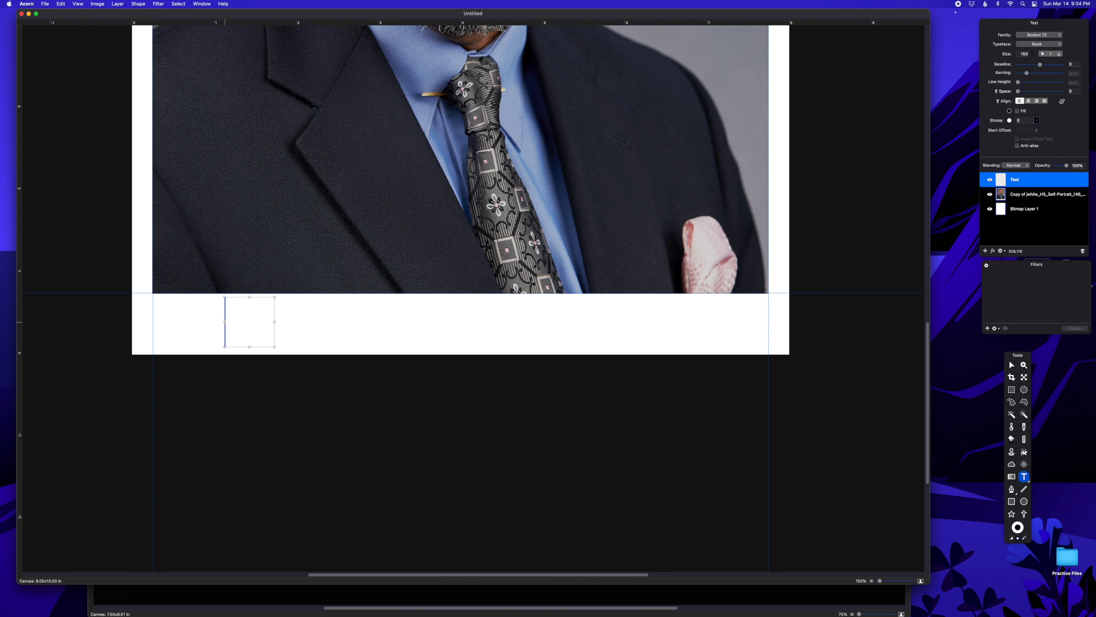
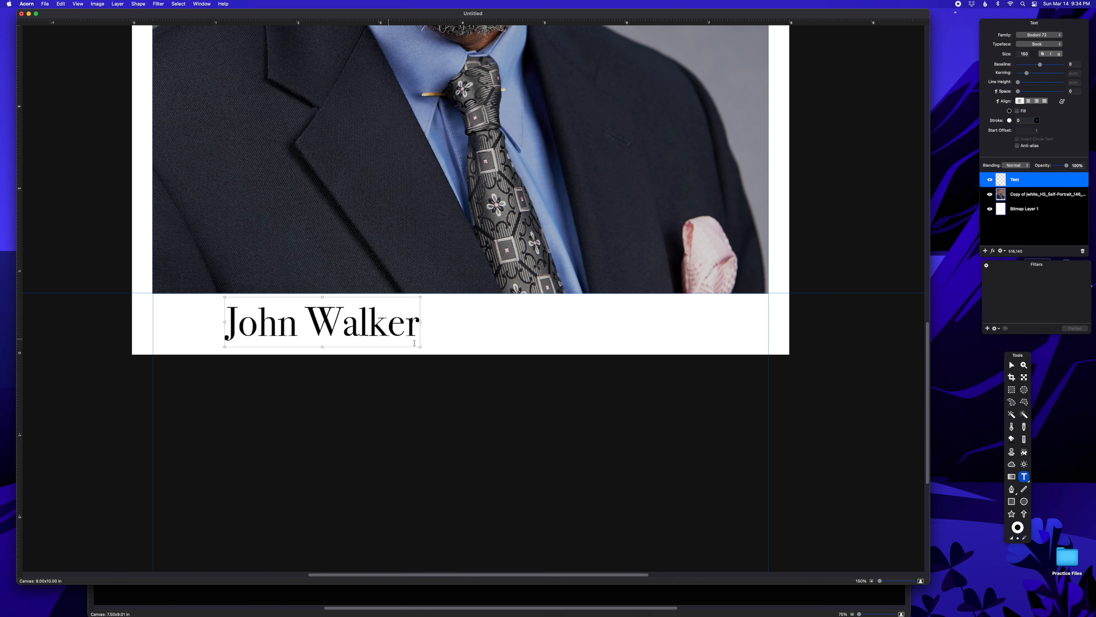
{"action": "key", "text": "Escape"}
{"action": "left_click_drag", "start_coordinate": [296, 344], "coordinate": [225, 337]}
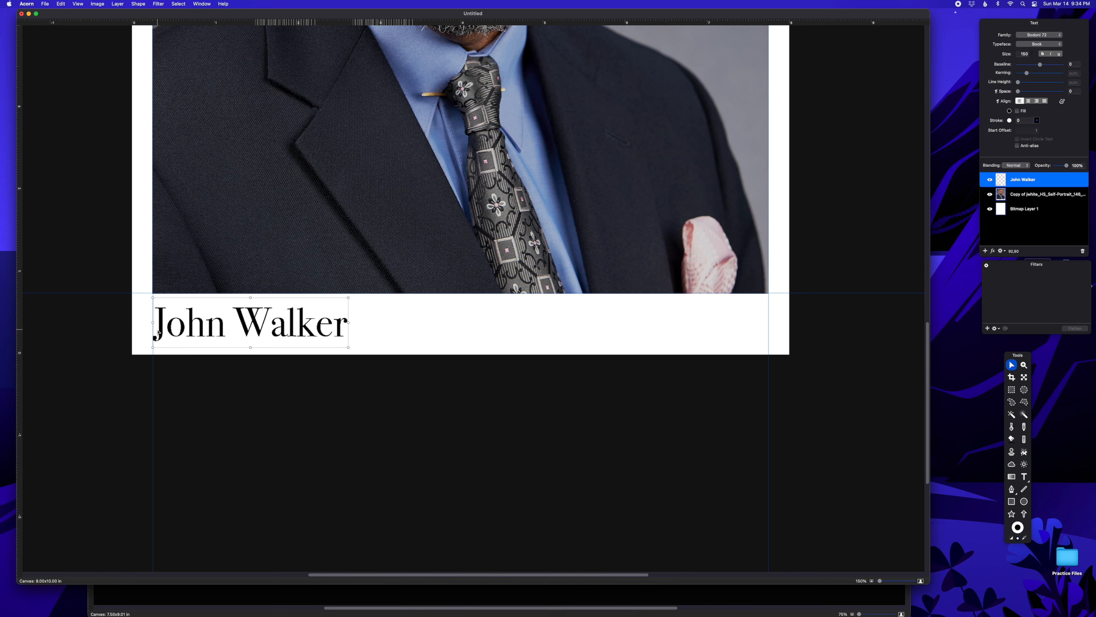
{"action": "key", "text": "t"}
{"action": "left_click", "coordinate": [156, 329]}
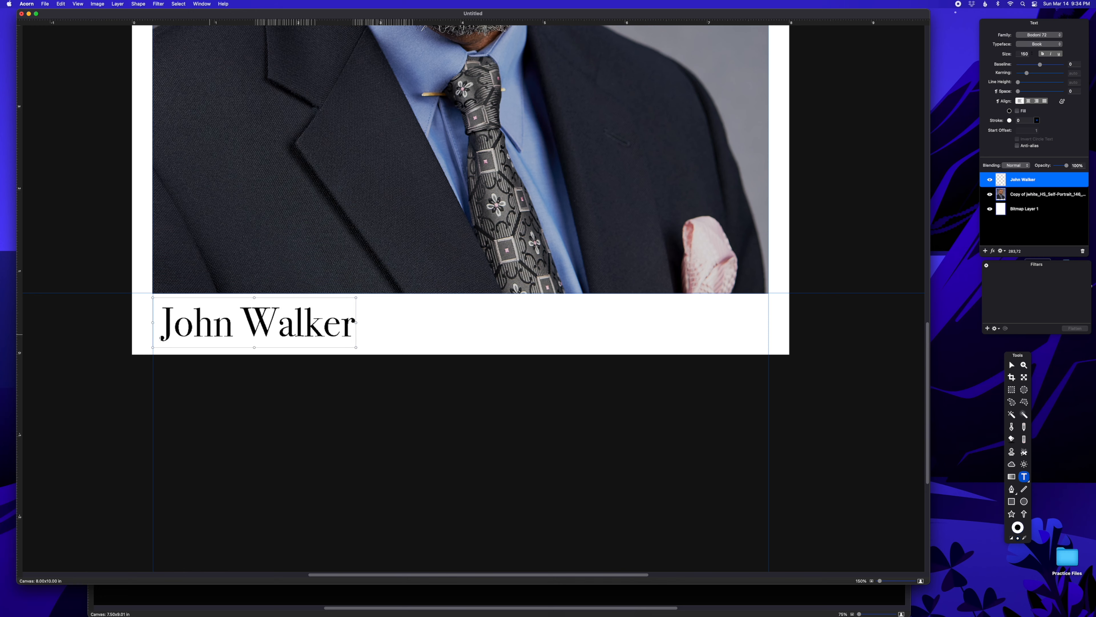
{"action": "key", "text": "Escape"}
{"action": "left_click_drag", "start_coordinate": [298, 329], "coordinate": [293, 327]}
{"action": "left_click", "coordinate": [456, 332]}
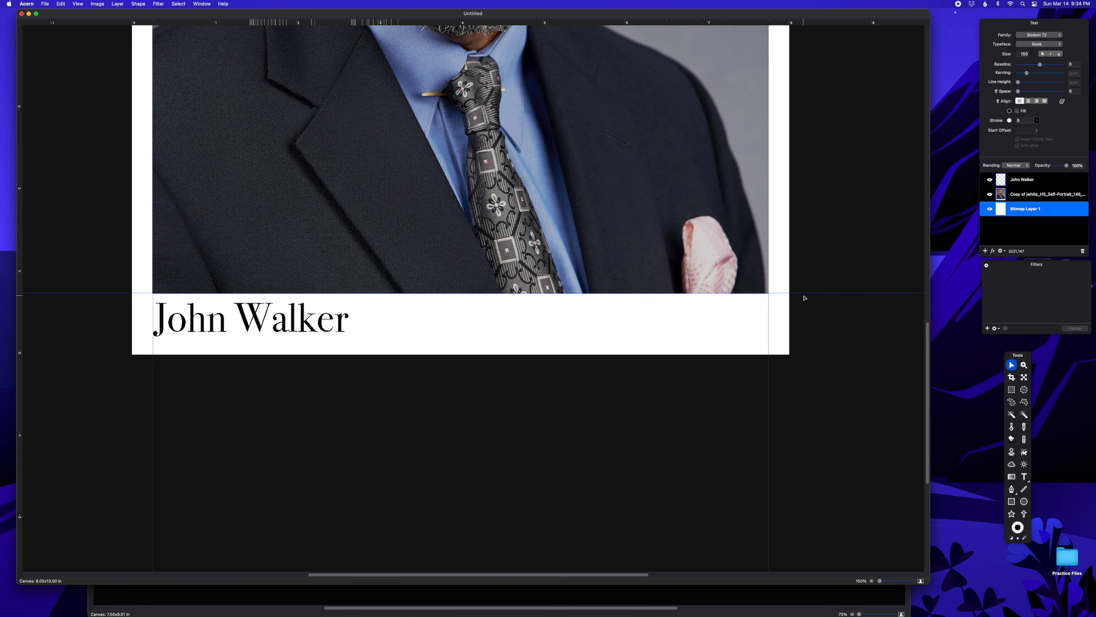
Step: Change the text size to 50 for the credit line
{"action": "scroll", "coordinate": [796, 315], "scroll_direction": "up", "scroll_amount": 8}
{"action": "scroll", "coordinate": [793, 326], "scroll_direction": "up", "scroll_amount": 10}
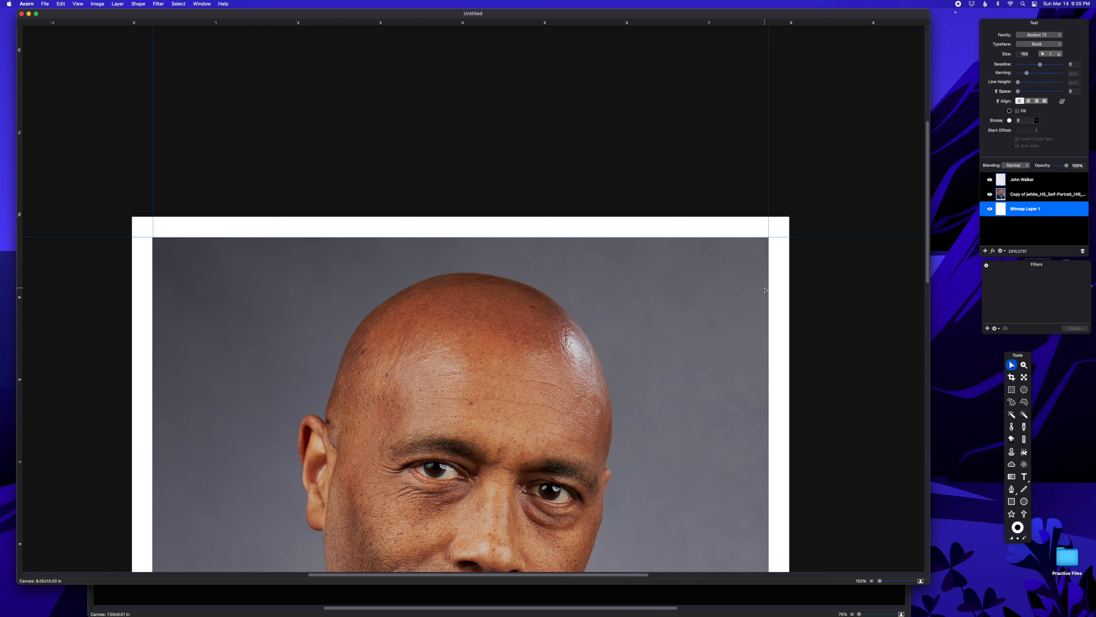
{"action": "left_click", "coordinate": [1025, 55]}
{"action": "type", "text": "1"}
Step: Type the 'Photographed by' credit with the photographer's name at the page top and drag it right
{"action": "left_click", "coordinate": [1025, 476]}
{"action": "left_click", "coordinate": [500, 227]}
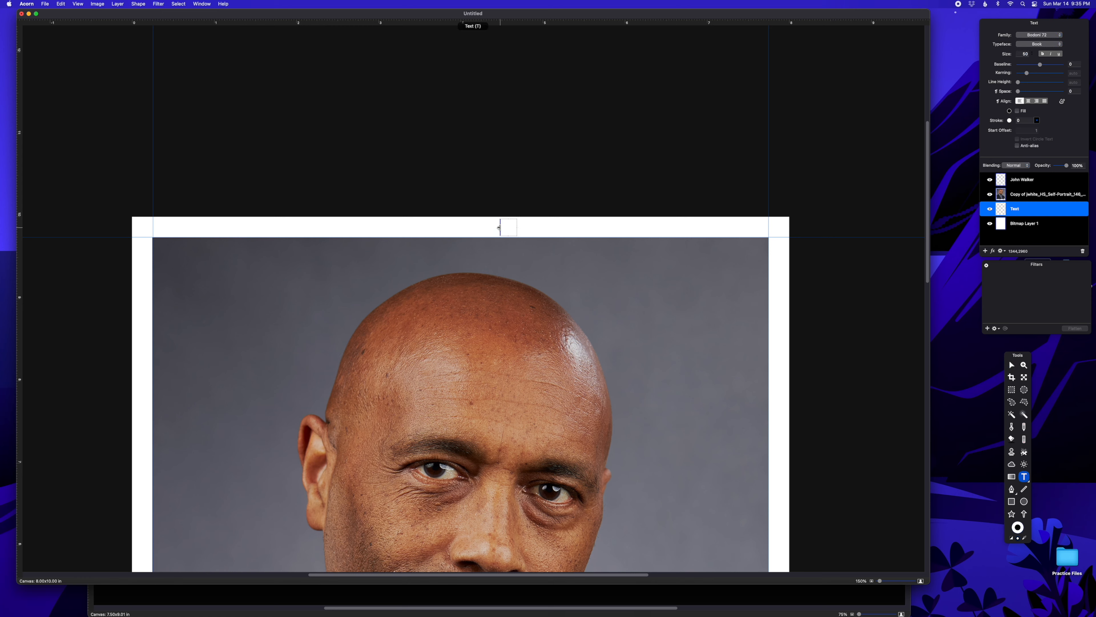
{"action": "type", "text": "Photogra"}
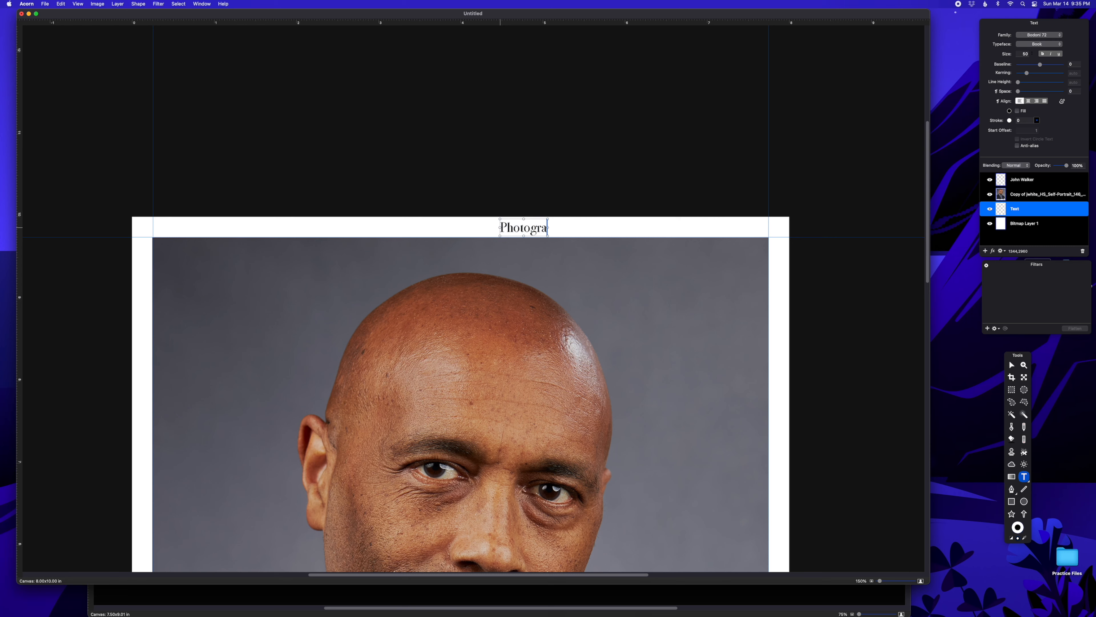
{"action": "type", "text": "phed by J. White"}
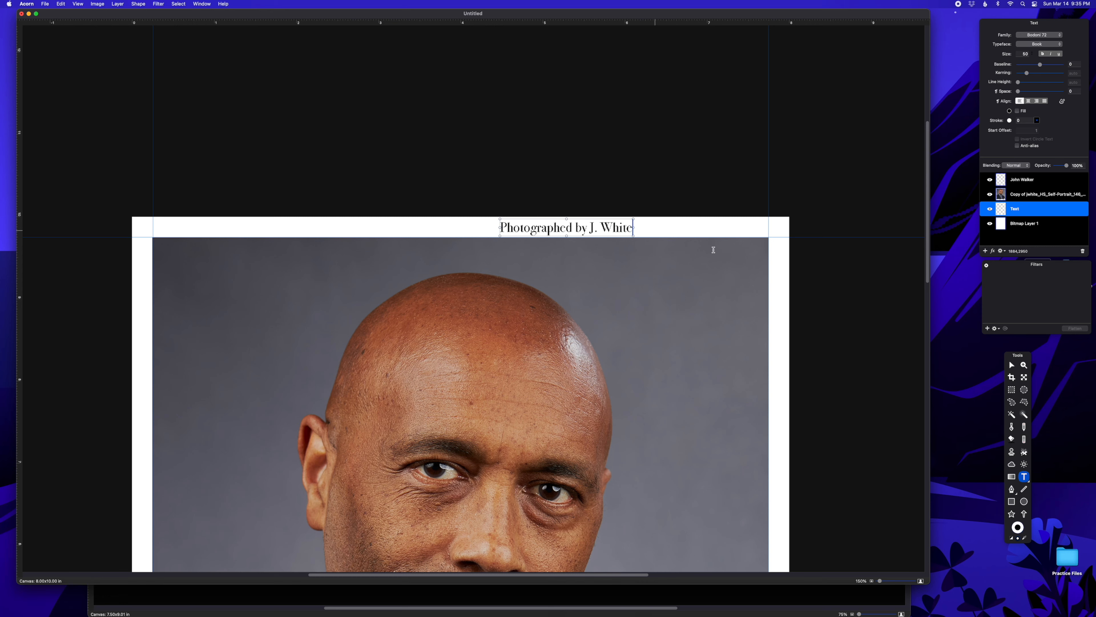
{"action": "key", "text": "Escape"}
{"action": "left_click_drag", "start_coordinate": [572, 228], "coordinate": [769, 229]}
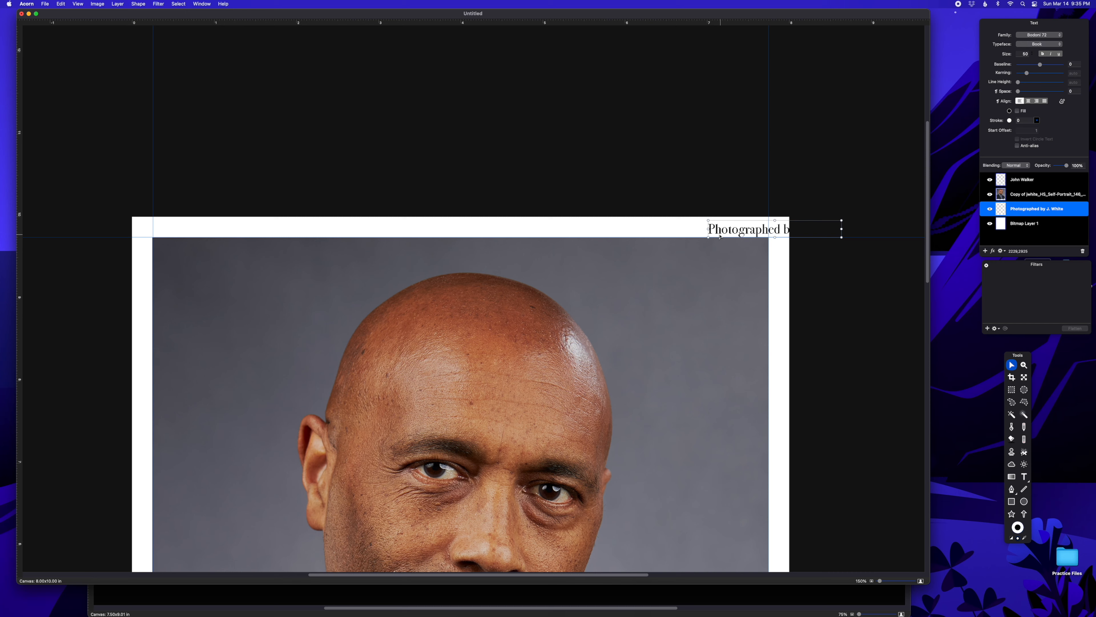
Step: Rotate the credit 90° to run vertically, then fine-tune its position and angle
{"action": "left_click_drag", "start_coordinate": [708, 228], "coordinate": [773, 306]}
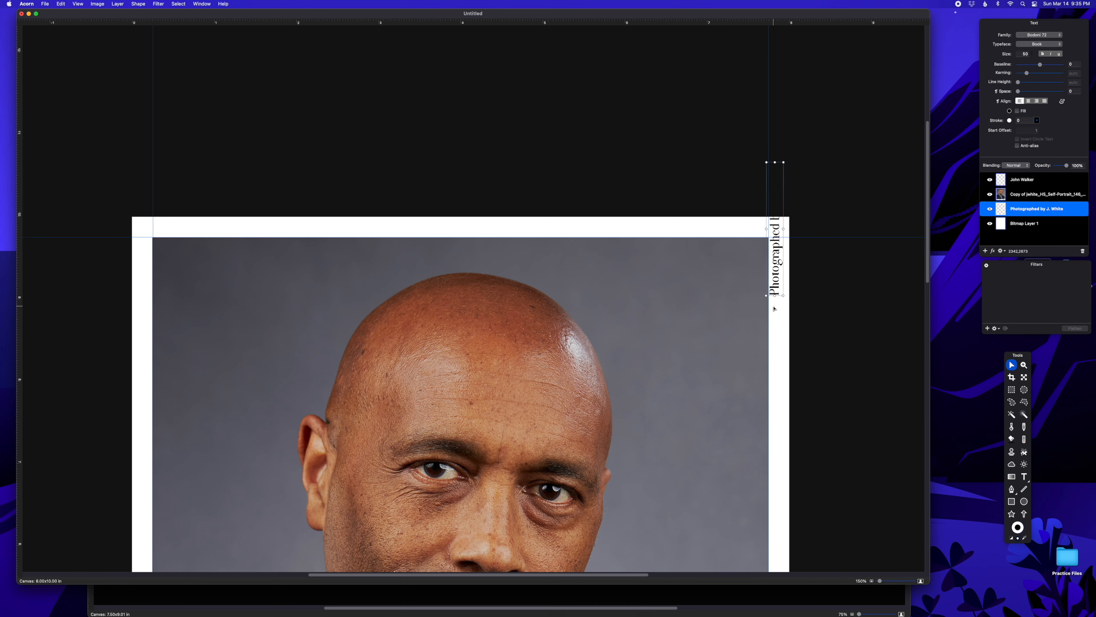
{"action": "key", "text": "super+equal"}
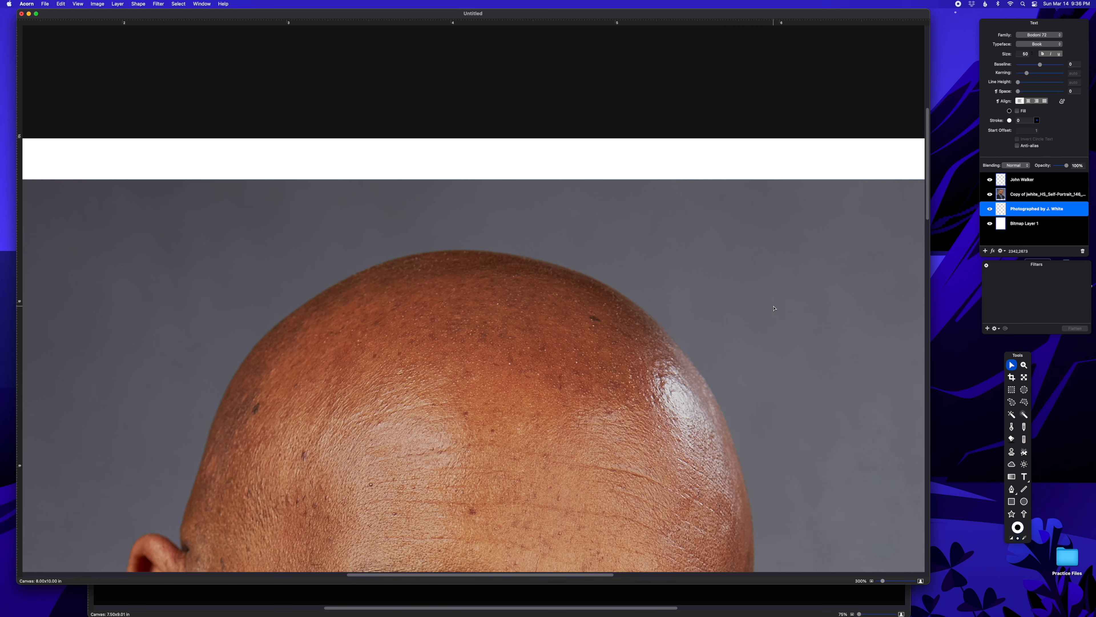
{"action": "scroll", "coordinate": [797, 281], "scroll_direction": "right", "scroll_amount": 10}
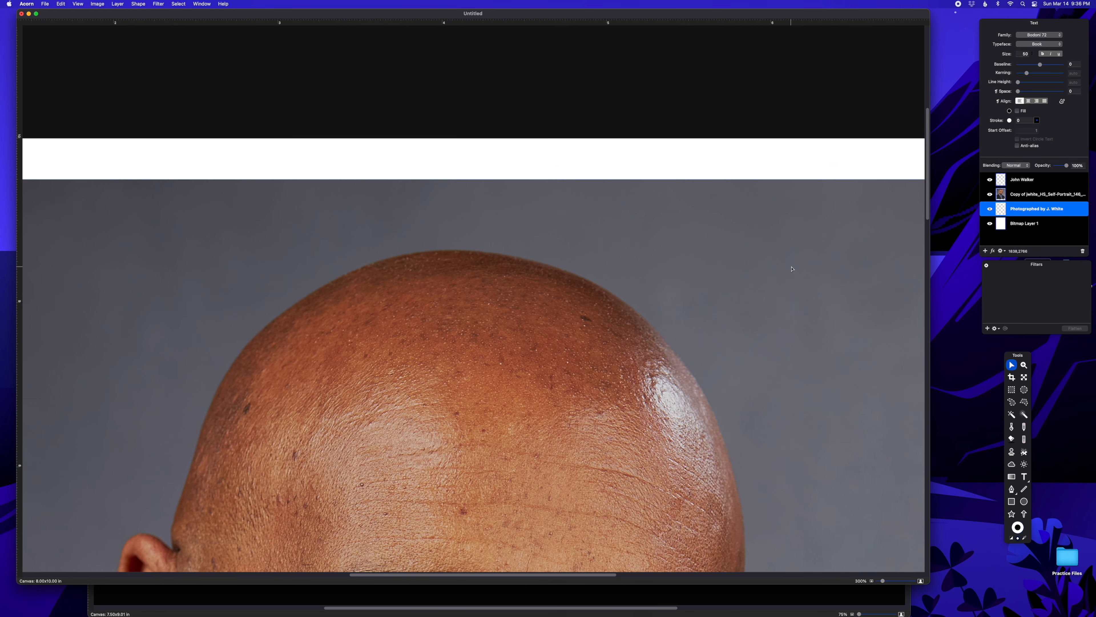
{"action": "scroll", "coordinate": [679, 230], "scroll_direction": "right", "scroll_amount": 2}
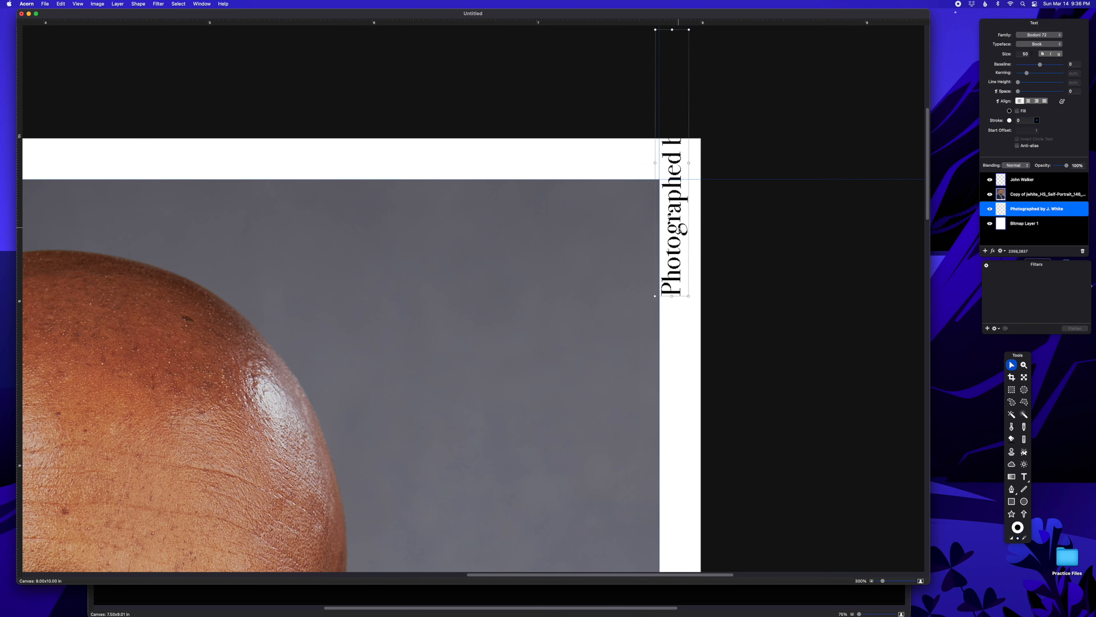
{"action": "left_click_drag", "start_coordinate": [678, 229], "coordinate": [683, 230]}
{"action": "left_click_drag", "start_coordinate": [676, 296], "coordinate": [678, 297]}
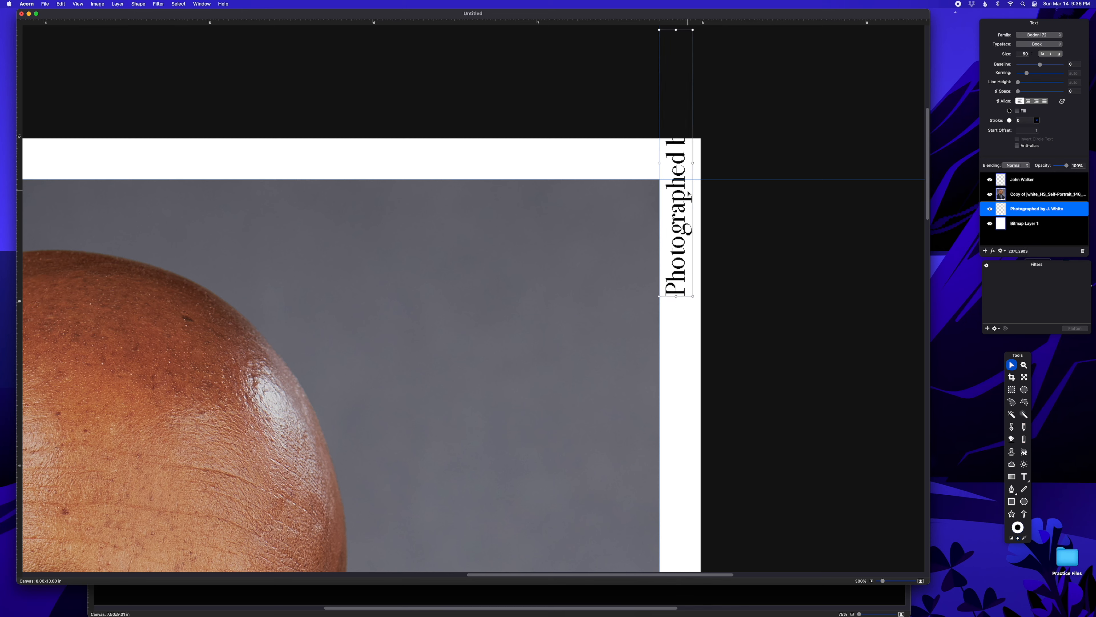
Step: Slide the vertical credit into the right margin, level with the photo's top edge
{"action": "left_click_drag", "start_coordinate": [675, 206], "coordinate": [678, 353]}
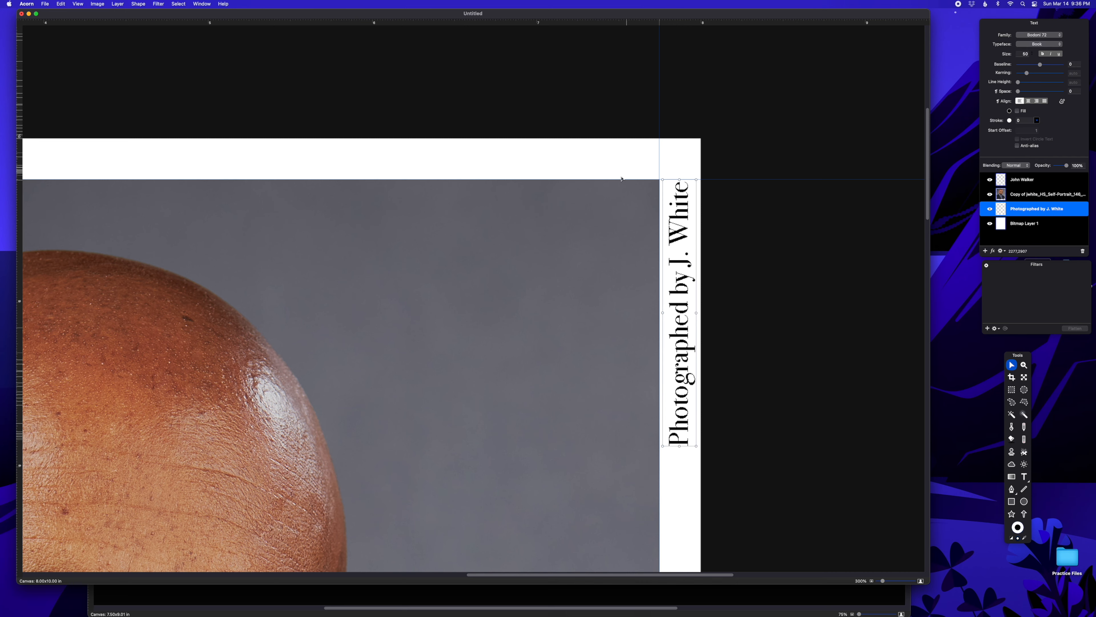
{"action": "left_click", "coordinate": [607, 168]}
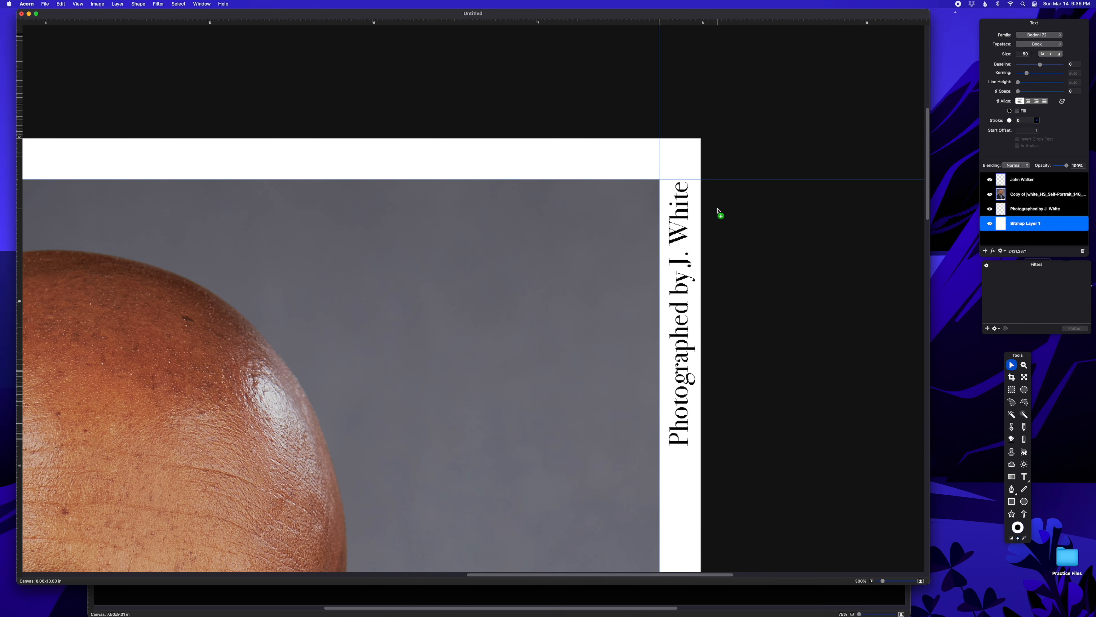
{"action": "key", "text": "super+equal"}
{"action": "key", "text": "super+minus"}
{"action": "key", "text": "super+minus"}
{"action": "key", "text": "super+minus"}
{"action": "key", "text": "super+minus"}
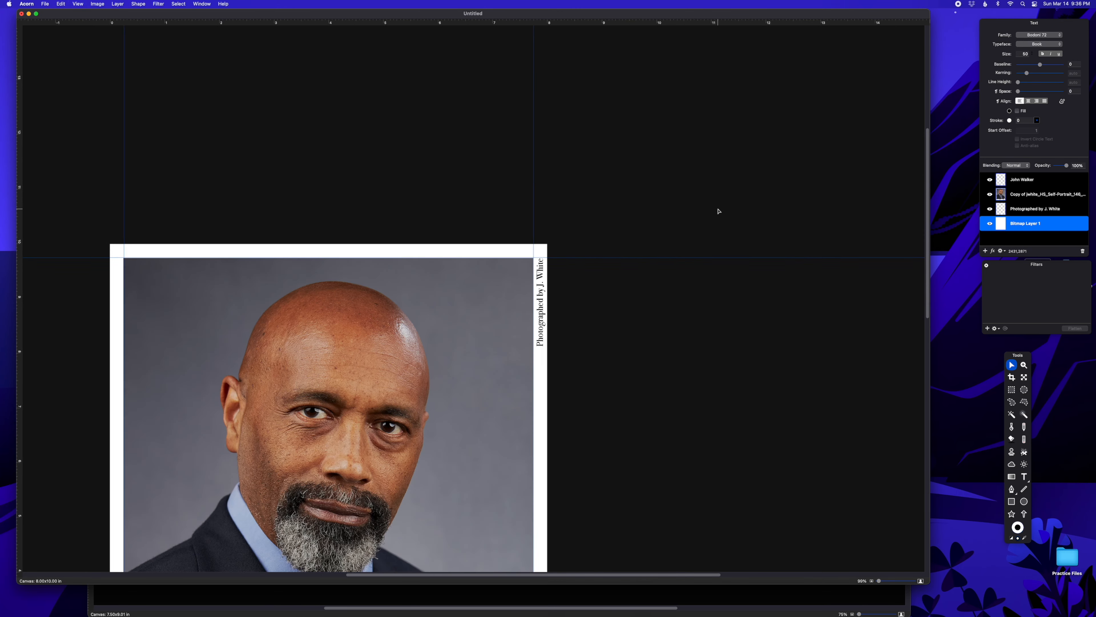
{"action": "scroll", "coordinate": [716, 220], "scroll_direction": "down", "scroll_amount": 5}
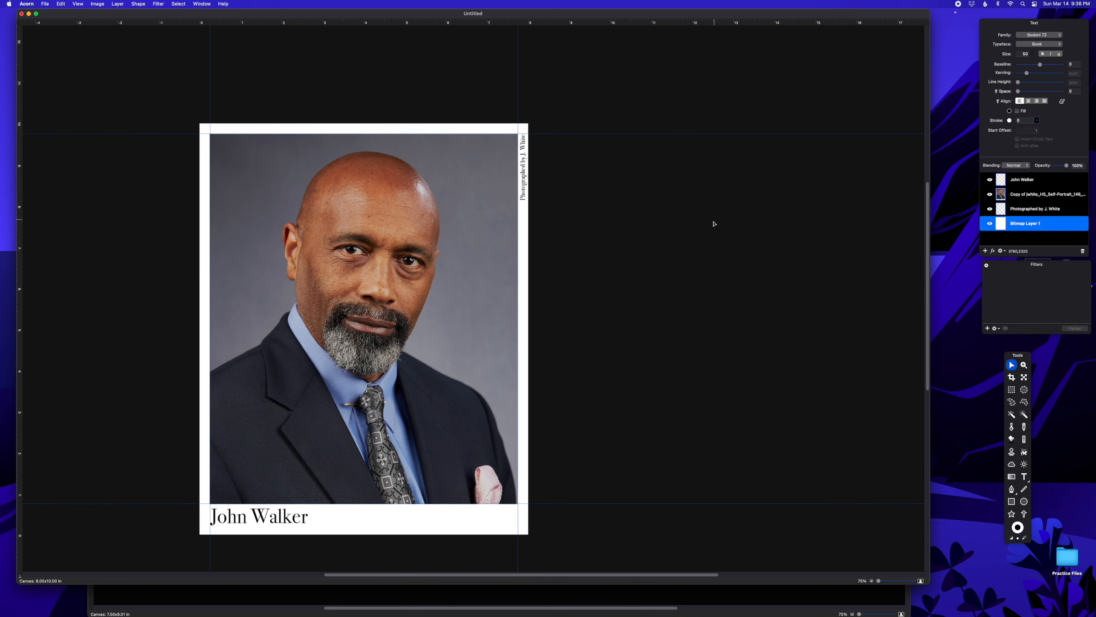
{"action": "scroll", "coordinate": [697, 237], "scroll_direction": "left", "scroll_amount": 3}
{"action": "scroll", "coordinate": [699, 233], "scroll_direction": "left", "scroll_amount": 5}
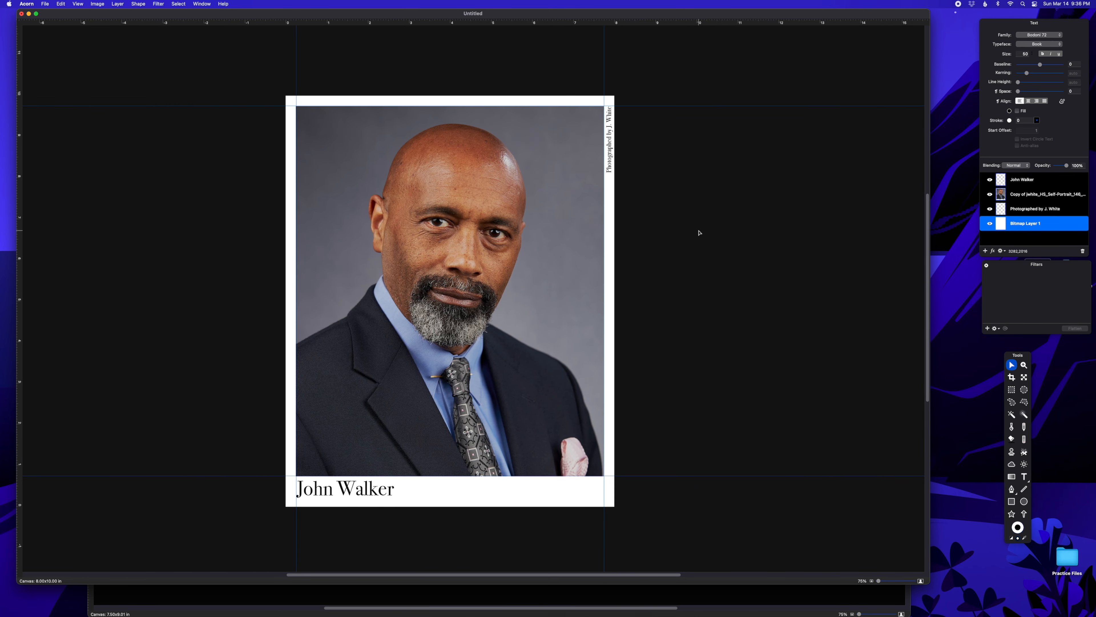